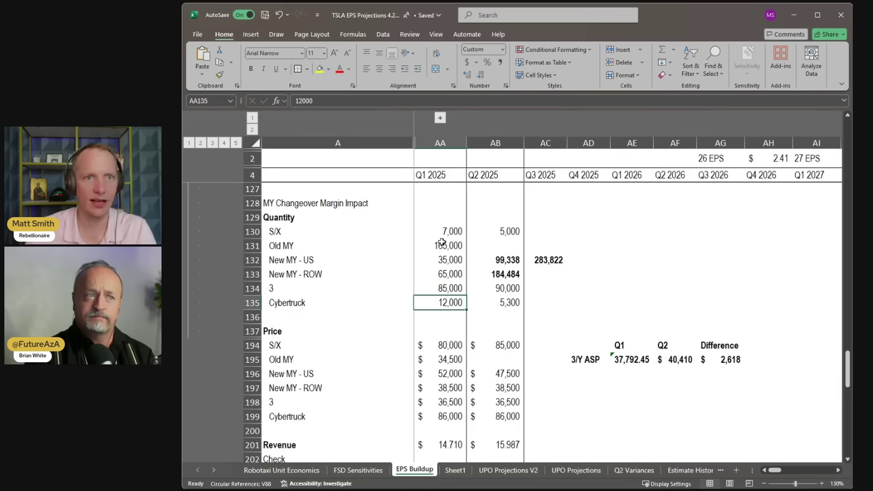
- Review and total the Q1 2025 vehicle quantities, including Old MY at 165,000
{"action": "left_click", "coordinate": [447, 228]}
{"action": "left_click_drag", "start_coordinate": [447, 228], "coordinate": [443, 320]}
{"action": "left_click_drag", "start_coordinate": [296, 246], "coordinate": [464, 247]}
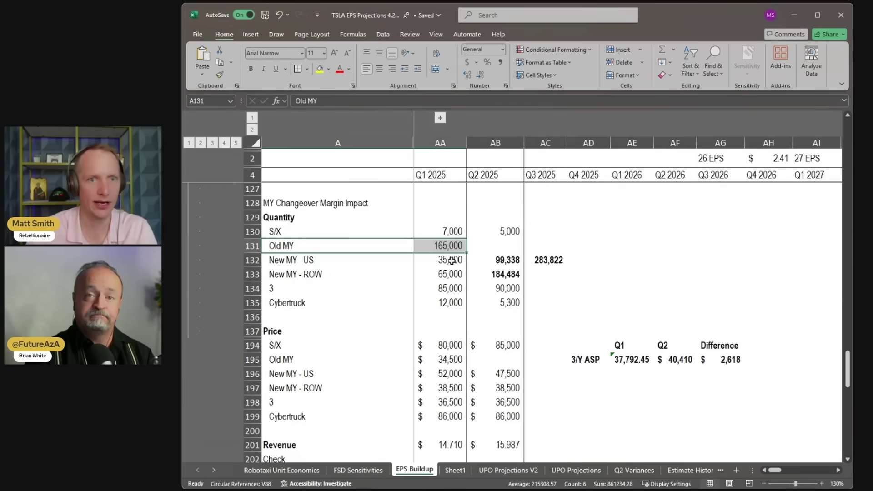
{"action": "left_click_drag", "start_coordinate": [451, 260], "coordinate": [451, 273]}
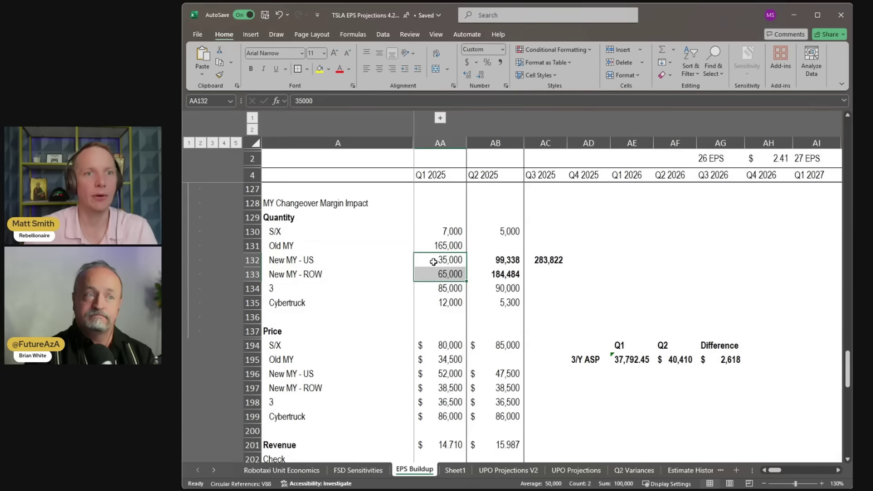
{"action": "left_click", "coordinate": [455, 243]}
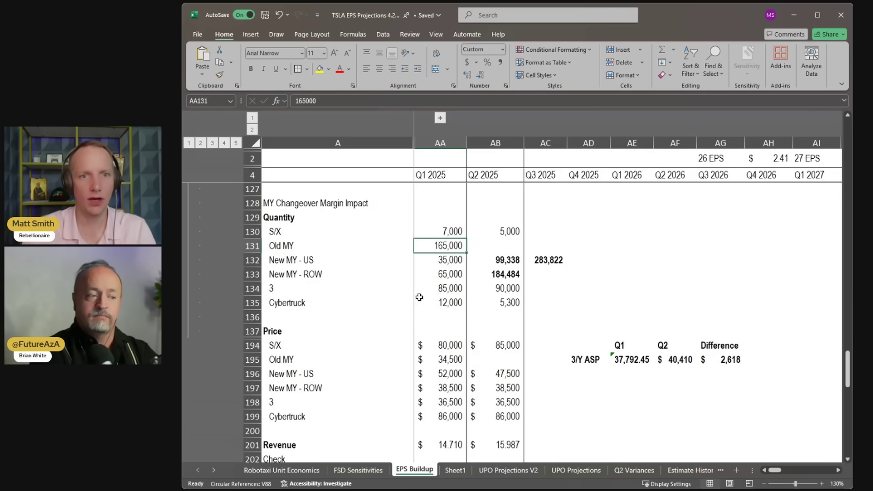
- Review and total the Q2 2025 vehicle quantities for S/X, 3, and New MY US and ROW
{"action": "left_click_drag", "start_coordinate": [495, 231], "coordinate": [505, 331]}
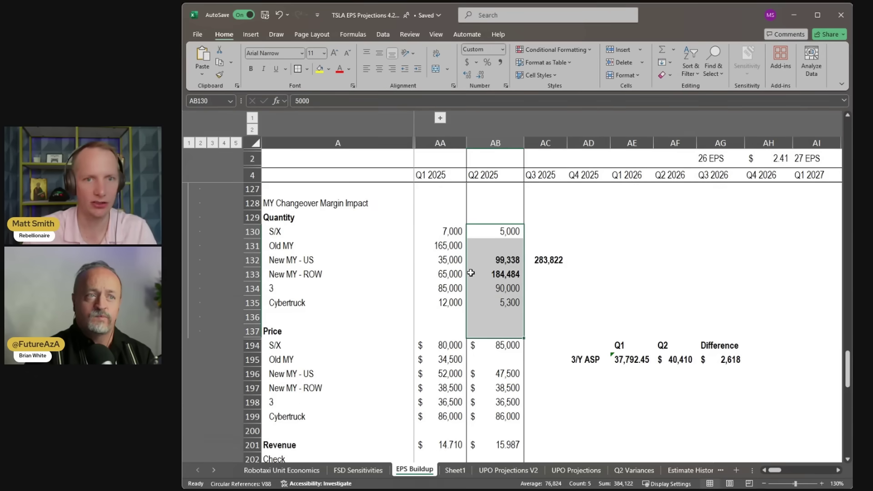
{"action": "left_click", "coordinate": [503, 234]}
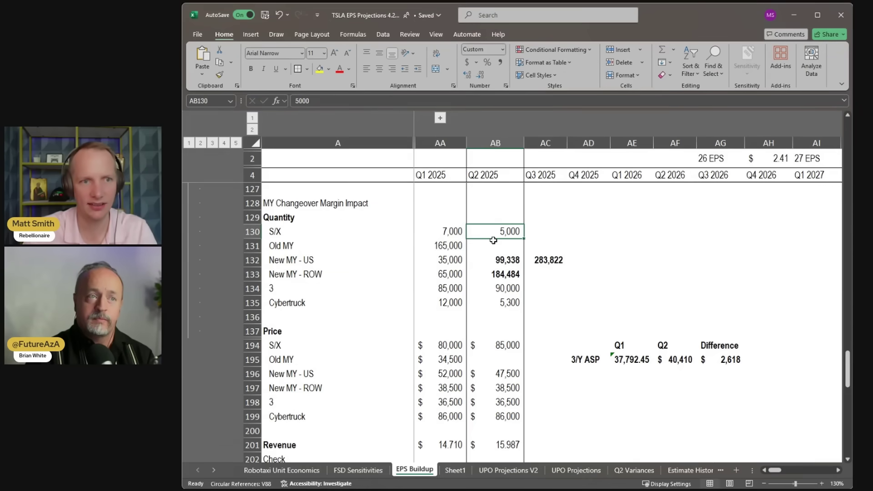
{"action": "left_click", "coordinate": [514, 293]}
{"action": "left_click_drag", "start_coordinate": [507, 261], "coordinate": [502, 275]}
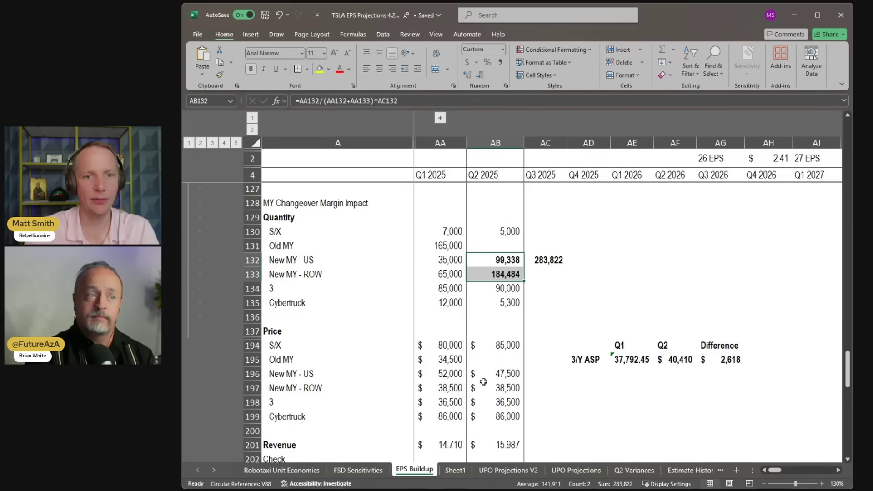
- Compare Q1 and Q2 2025 New MY prices, with Q2 New MY - US at 47,500
{"action": "left_click", "coordinate": [507, 378]}
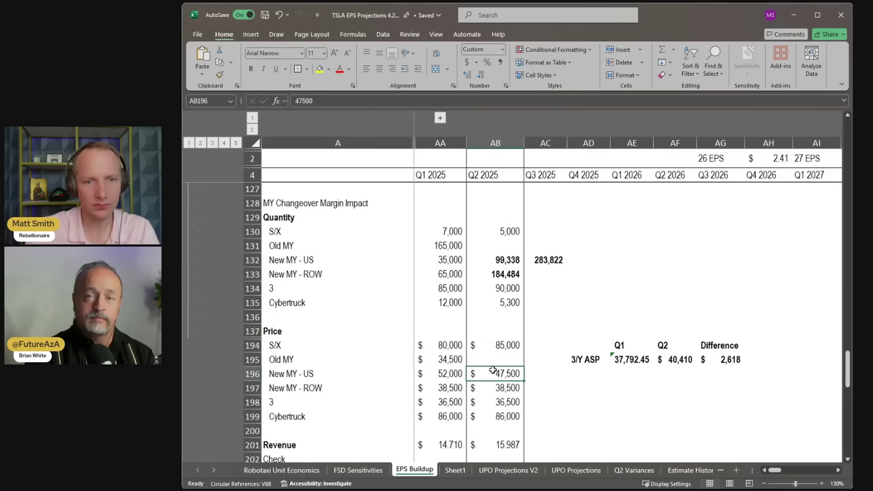
{"action": "left_click", "coordinate": [437, 362]}
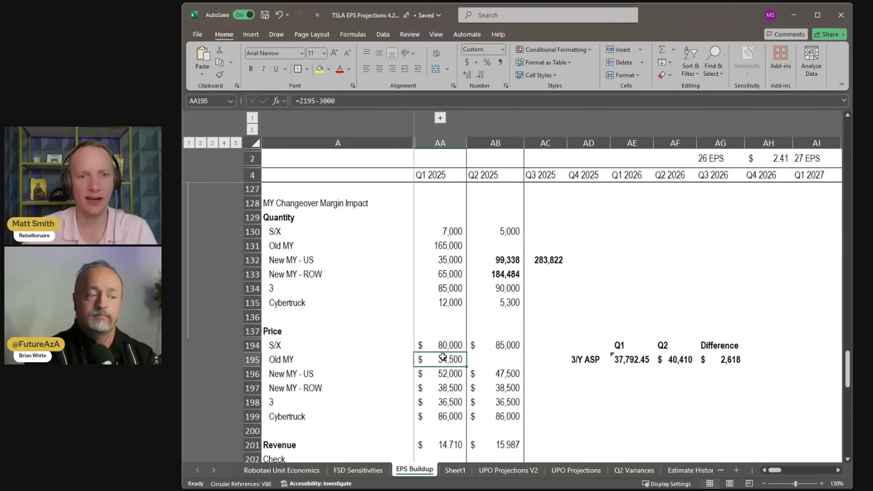
{"action": "left_click", "coordinate": [496, 374]}
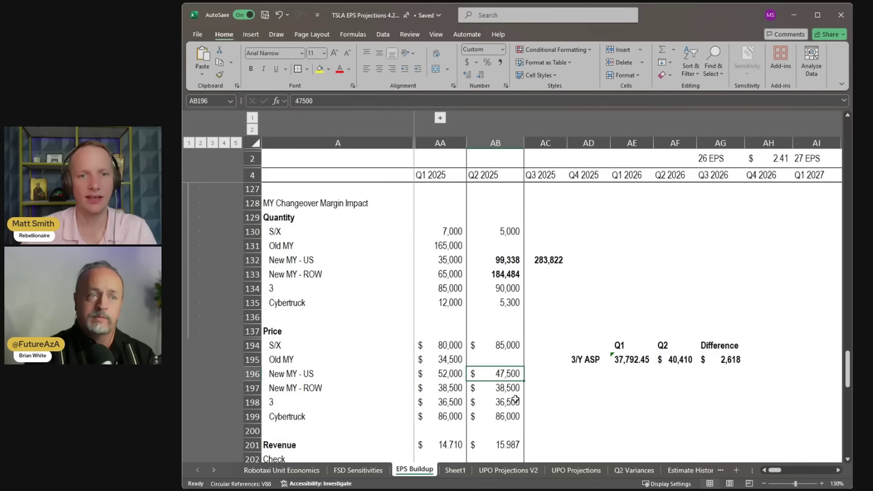
{"action": "left_click", "coordinate": [503, 388]}
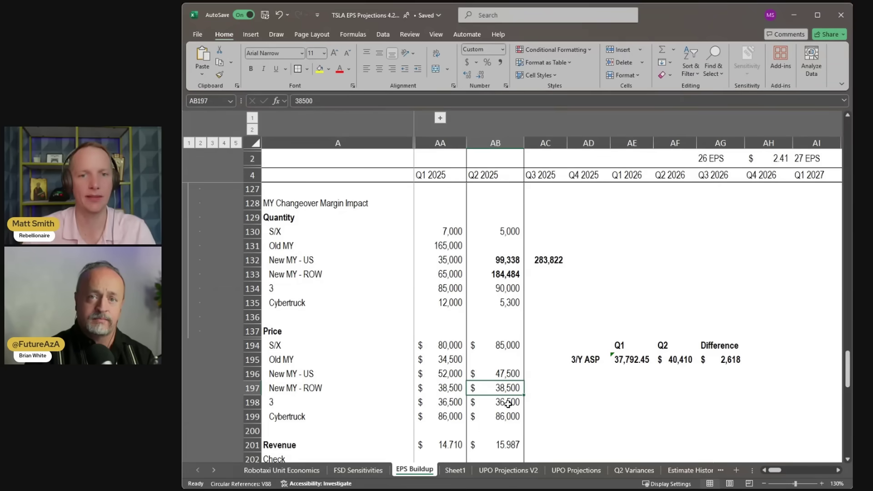
{"action": "scroll", "coordinate": [507, 403], "scroll_direction": "down", "scroll_amount": 4}
{"action": "scroll", "coordinate": [523, 350], "scroll_direction": "up", "scroll_amount": 3}
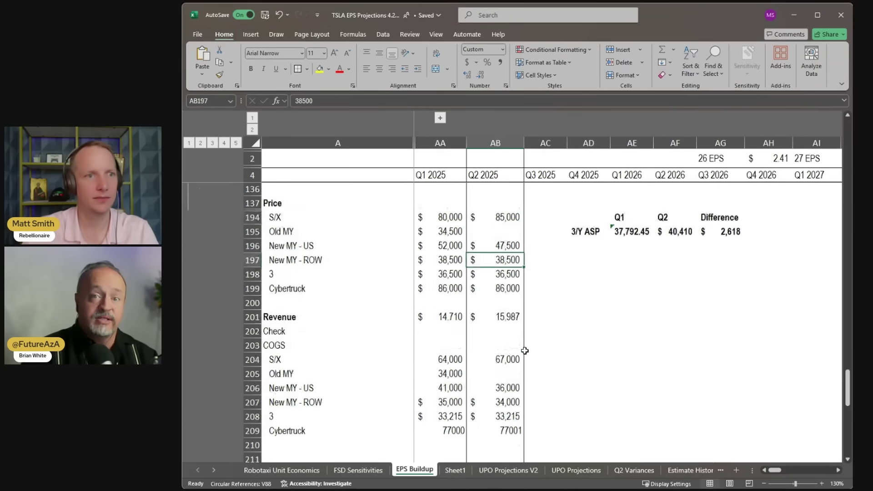
{"action": "scroll", "coordinate": [524, 350], "scroll_direction": "up", "scroll_amount": 1}
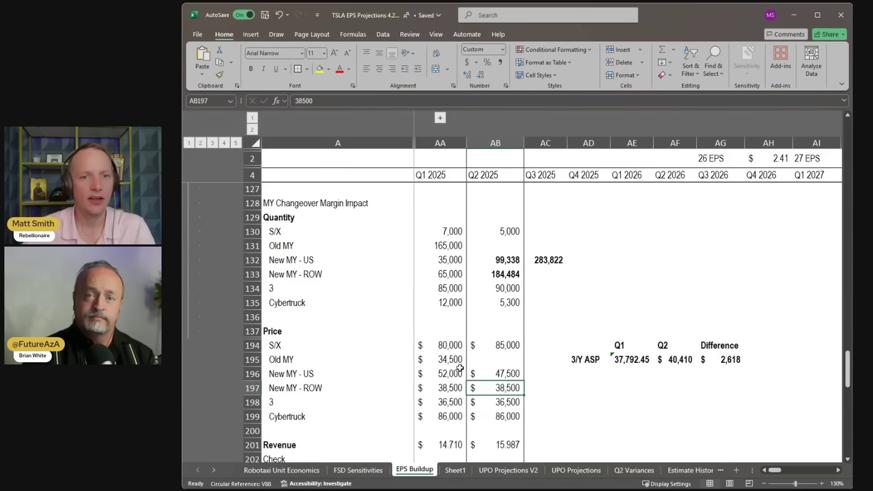
{"action": "left_click", "coordinate": [443, 374]}
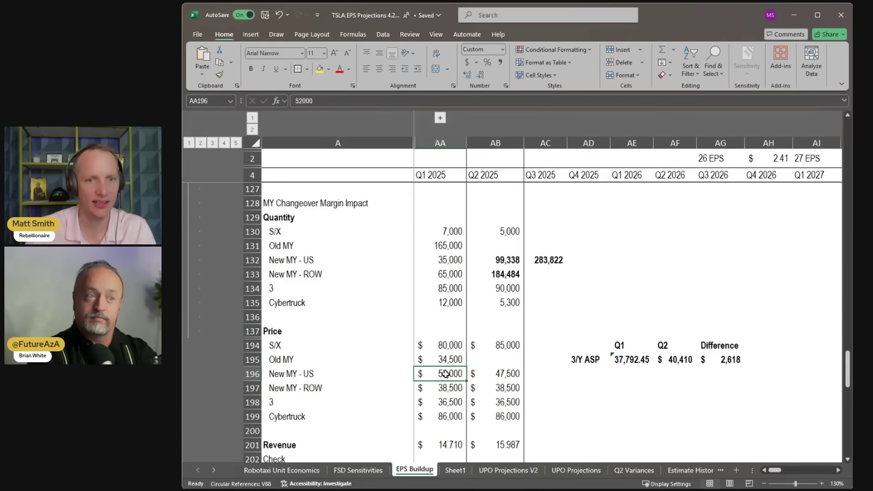
{"action": "left_click", "coordinate": [500, 373]}
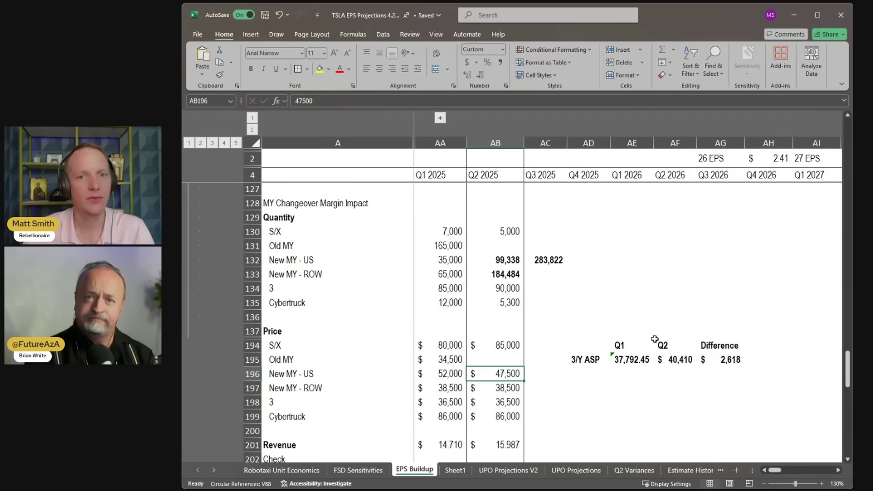
- Check S/X COGS of 64,000 for Q1 and 67,000 for Q2, with Q2 Old MY empty
{"action": "scroll", "coordinate": [555, 284], "scroll_direction": "down", "scroll_amount": 8}
{"action": "scroll", "coordinate": [555, 284], "scroll_direction": "up", "scroll_amount": 6}
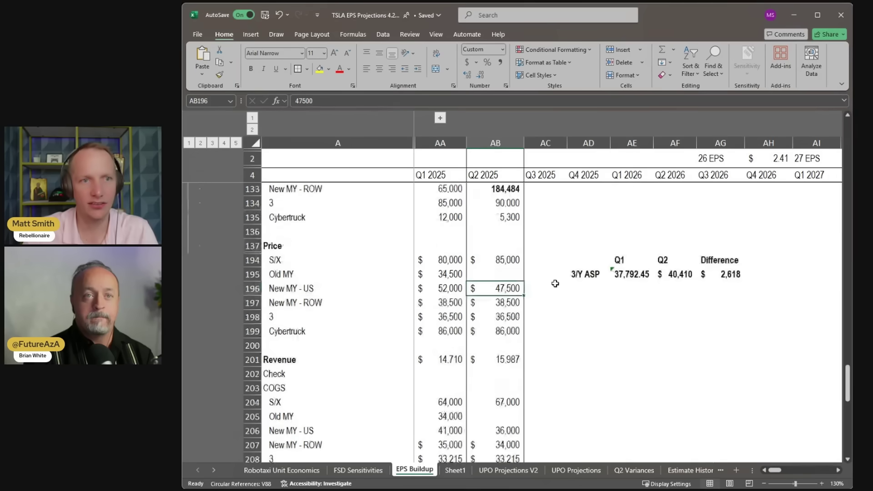
{"action": "scroll", "coordinate": [555, 284], "scroll_direction": "up", "scroll_amount": 2}
{"action": "scroll", "coordinate": [554, 282], "scroll_direction": "down", "scroll_amount": 2}
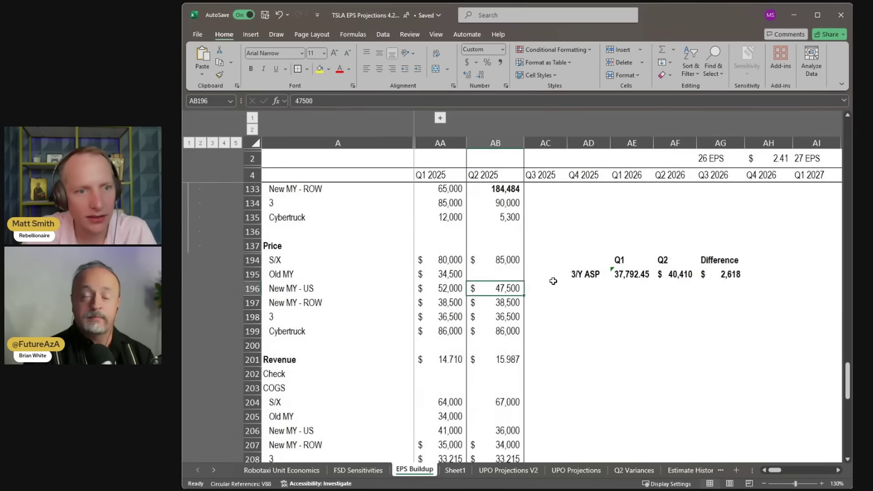
{"action": "scroll", "coordinate": [553, 281], "scroll_direction": "down", "scroll_amount": 2}
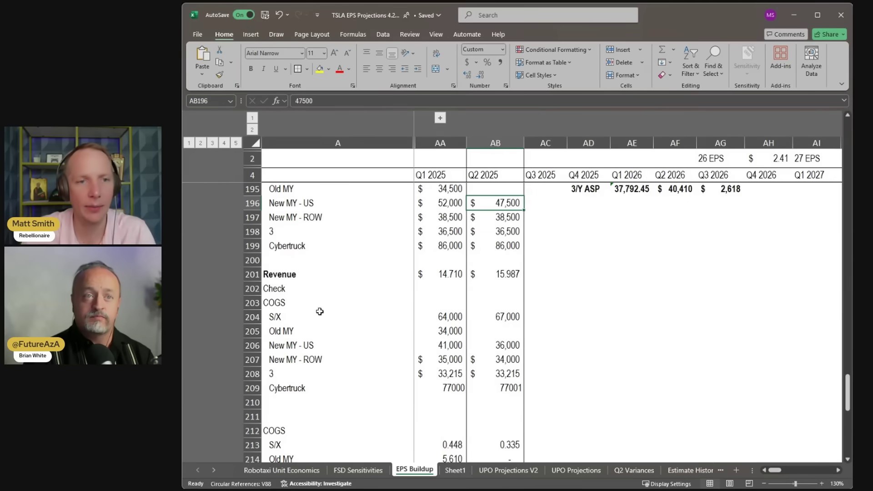
{"action": "scroll", "coordinate": [386, 318], "scroll_direction": "down", "scroll_amount": 1}
{"action": "left_click", "coordinate": [455, 276]}
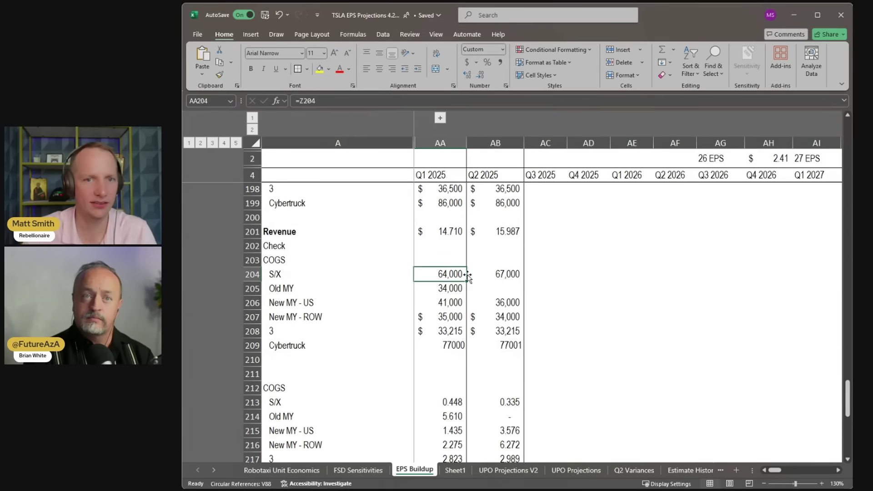
{"action": "left_click", "coordinate": [493, 276]}
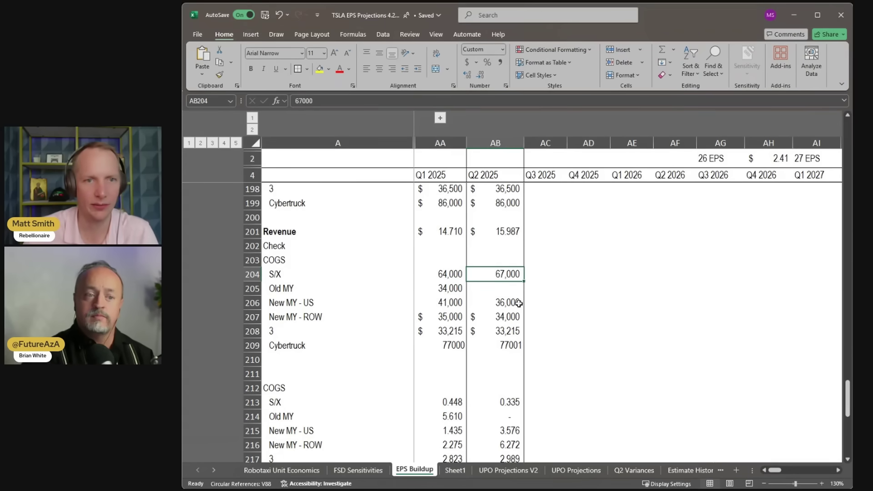
{"action": "left_click", "coordinate": [478, 287]}
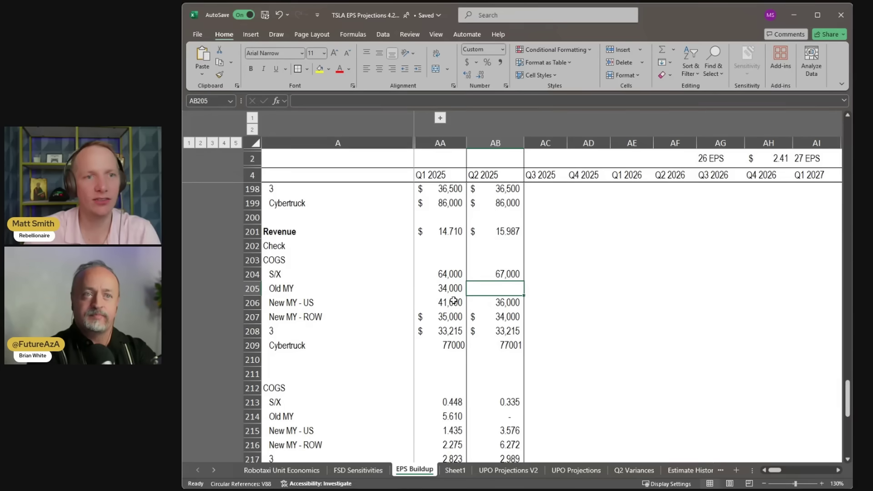
{"action": "left_click", "coordinate": [484, 304]}
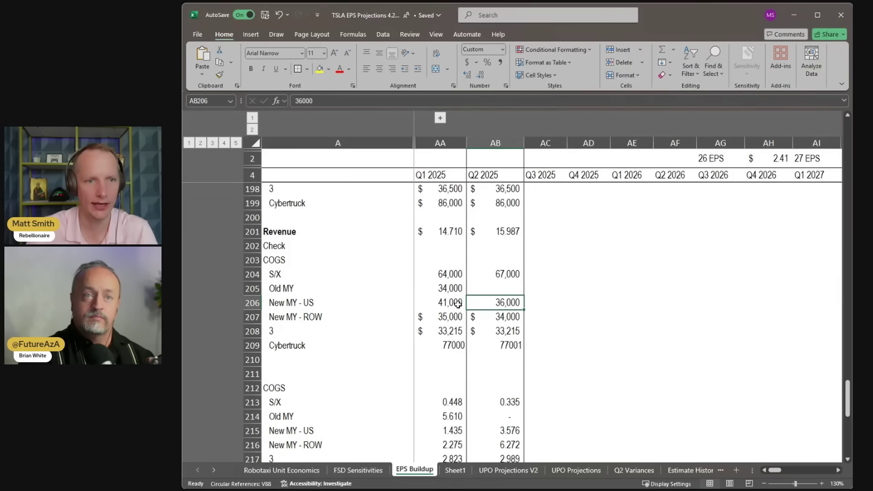
{"action": "left_click", "coordinate": [448, 303]}
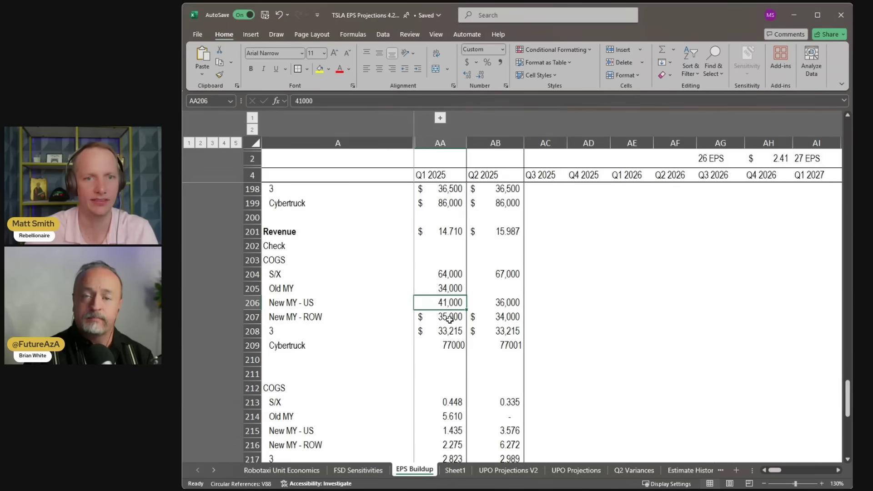
{"action": "left_click", "coordinate": [510, 327]}
{"action": "left_click", "coordinate": [510, 318]}
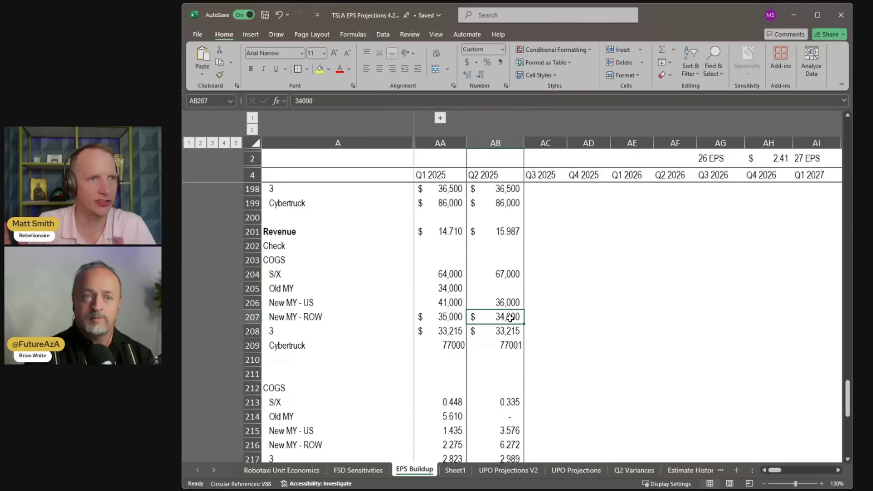
{"action": "scroll", "coordinate": [510, 316], "scroll_direction": "up", "scroll_amount": 5}
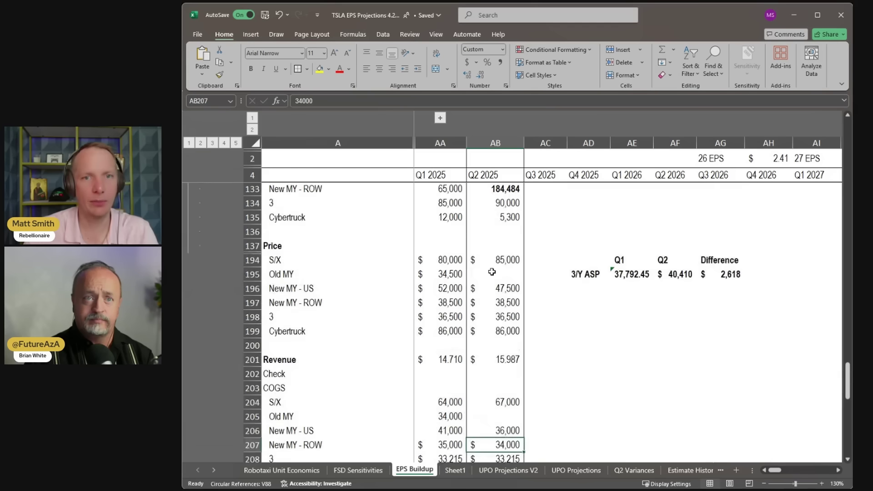
{"action": "left_click", "coordinate": [510, 244]}
{"action": "left_click_drag", "start_coordinate": [510, 244], "coordinate": [506, 415]}
{"action": "left_click", "coordinate": [494, 258]}
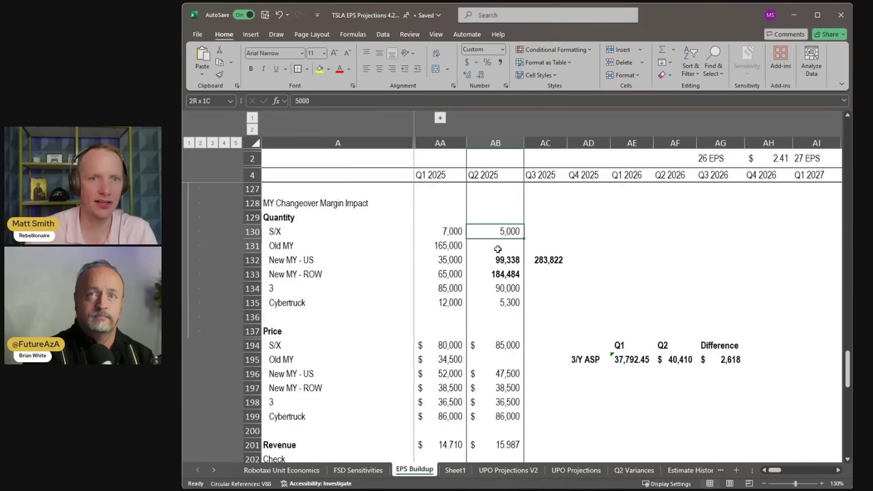
{"action": "scroll", "coordinate": [494, 259], "scroll_direction": "down", "scroll_amount": 3}
{"action": "left_click_drag", "start_coordinate": [502, 362], "coordinate": [511, 450]}
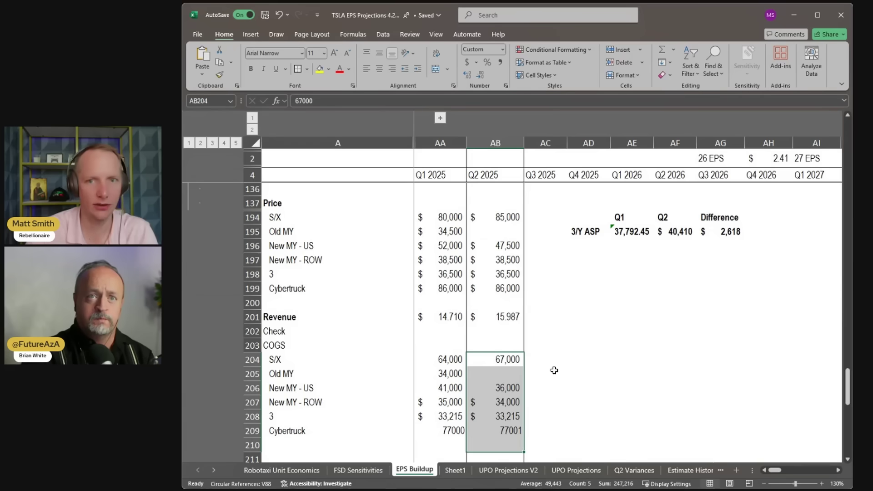
{"action": "scroll", "coordinate": [587, 341], "scroll_direction": "up", "scroll_amount": 2}
{"action": "scroll", "coordinate": [587, 341], "scroll_direction": "down", "scroll_amount": 3}
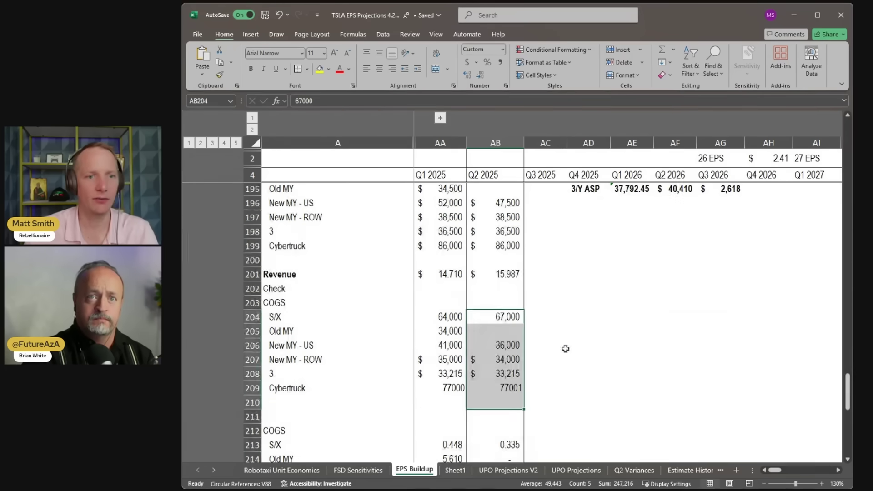
{"action": "scroll", "coordinate": [295, 361], "scroll_direction": "down", "scroll_amount": 2}
{"action": "scroll", "coordinate": [318, 358], "scroll_direction": "down", "scroll_amount": 1}
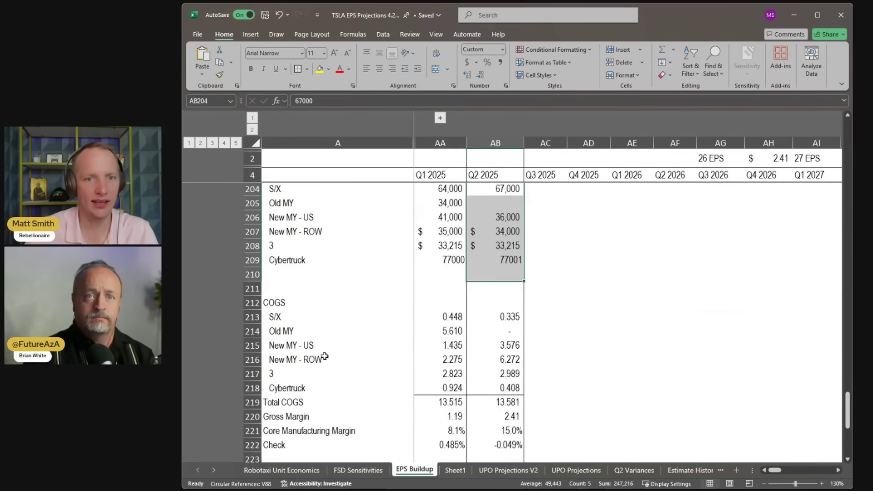
{"action": "scroll", "coordinate": [567, 353], "scroll_direction": "up", "scroll_amount": 2}
{"action": "scroll", "coordinate": [573, 350], "scroll_direction": "up", "scroll_amount": 3}
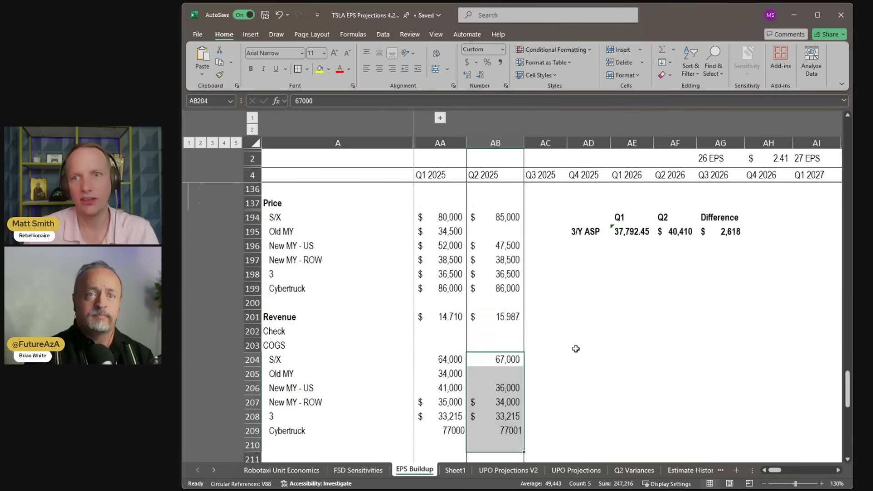
{"action": "scroll", "coordinate": [584, 342], "scroll_direction": "up", "scroll_amount": 1}
{"action": "scroll", "coordinate": [591, 319], "scroll_direction": "down", "scroll_amount": 8}
{"action": "left_click", "coordinate": [455, 345]}
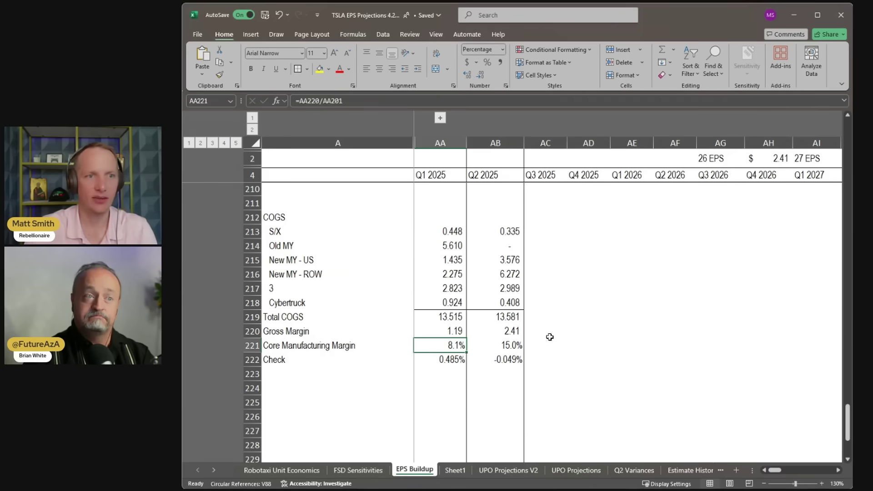
{"action": "left_click", "coordinate": [518, 348]}
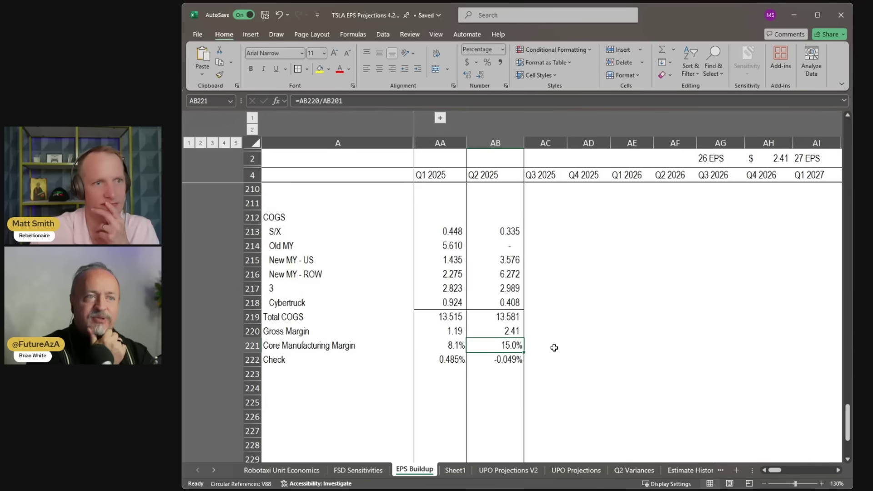
{"action": "scroll", "coordinate": [513, 342], "scroll_direction": "up", "scroll_amount": 5}
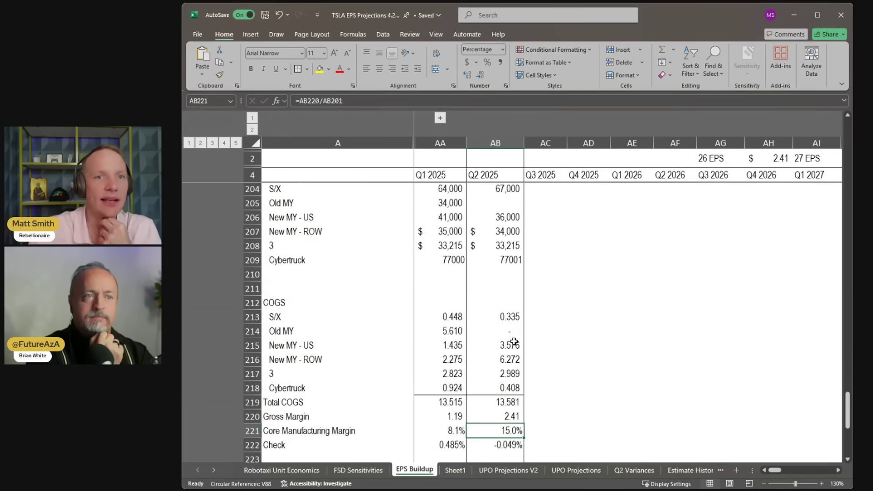
{"action": "scroll", "coordinate": [514, 342], "scroll_direction": "up", "scroll_amount": 1}
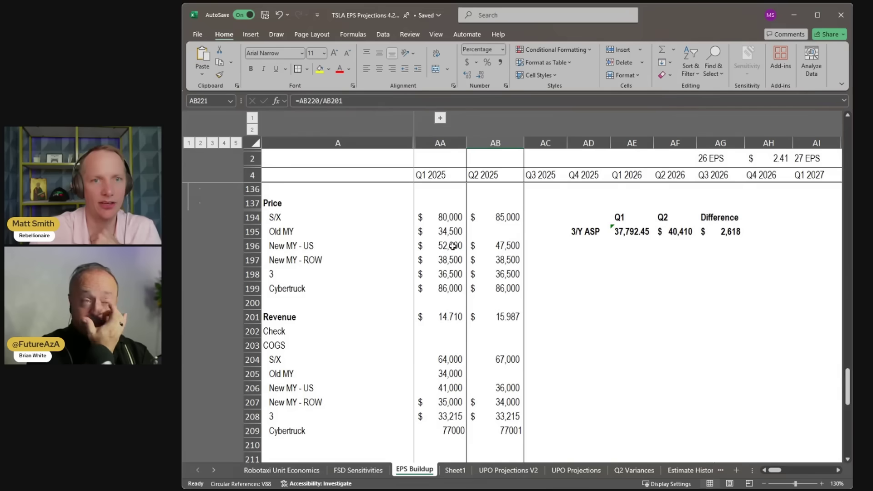
{"action": "left_click", "coordinate": [455, 230]}
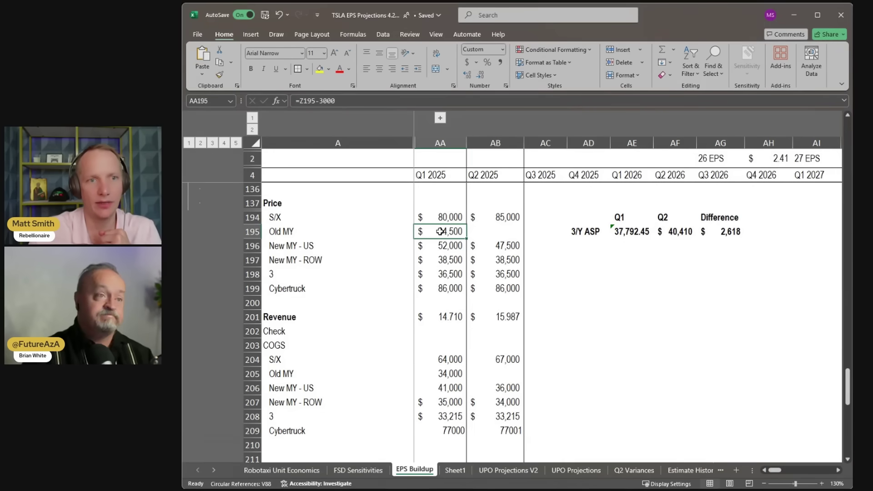
{"action": "scroll", "coordinate": [438, 262], "scroll_direction": "up", "scroll_amount": 3}
{"action": "scroll", "coordinate": [490, 342], "scroll_direction": "down", "scroll_amount": 2}
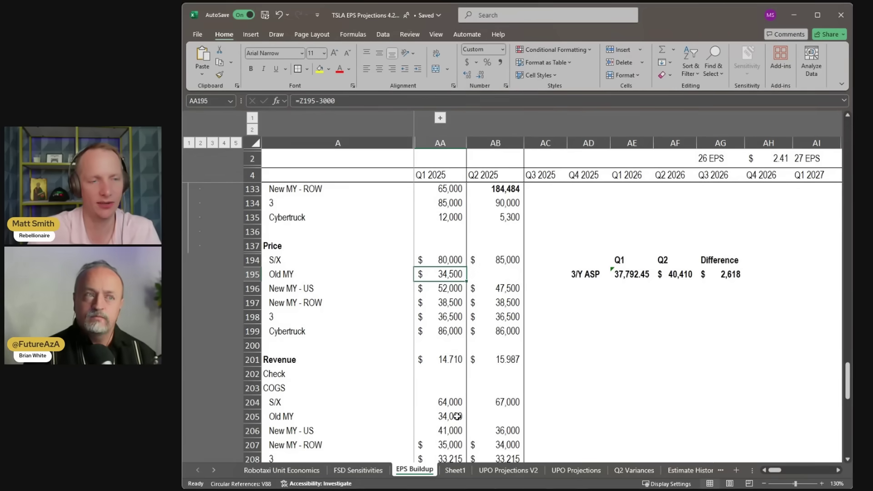
{"action": "scroll", "coordinate": [464, 402], "scroll_direction": "up", "scroll_amount": 1}
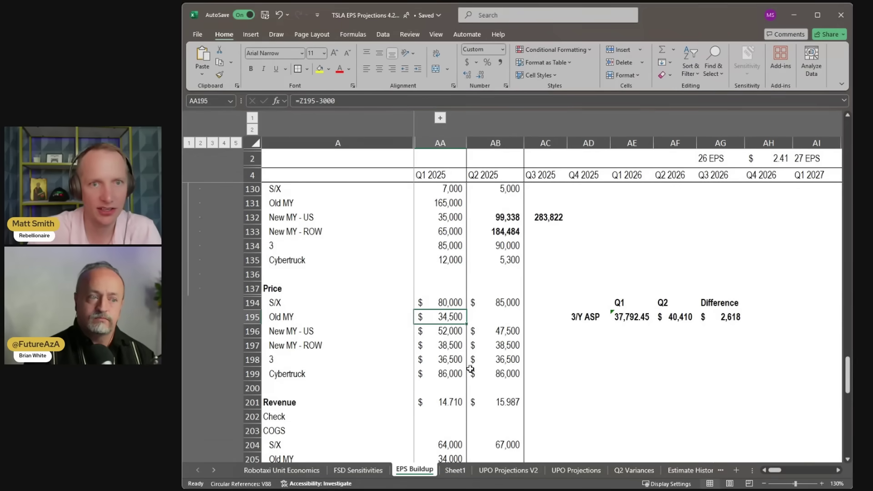
{"action": "left_click", "coordinate": [450, 202]}
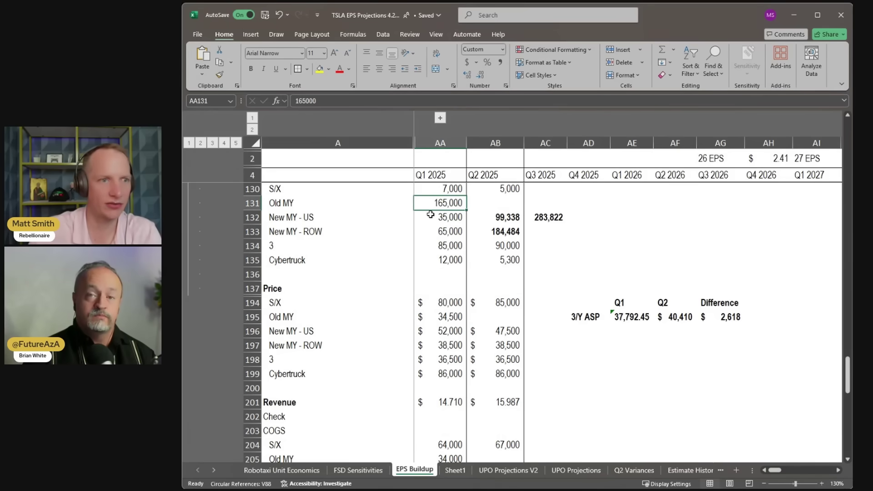
{"action": "scroll", "coordinate": [470, 314], "scroll_direction": "down", "scroll_amount": 1}
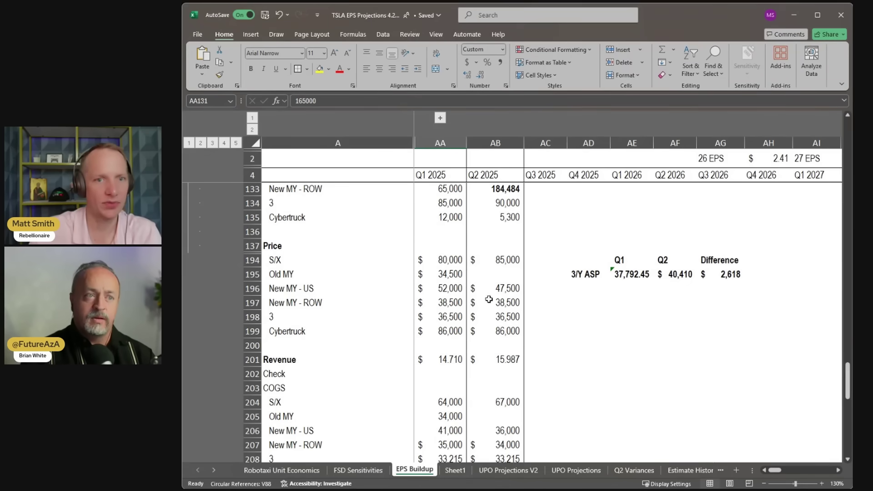
{"action": "scroll", "coordinate": [513, 386], "scroll_direction": "down", "scroll_amount": 1}
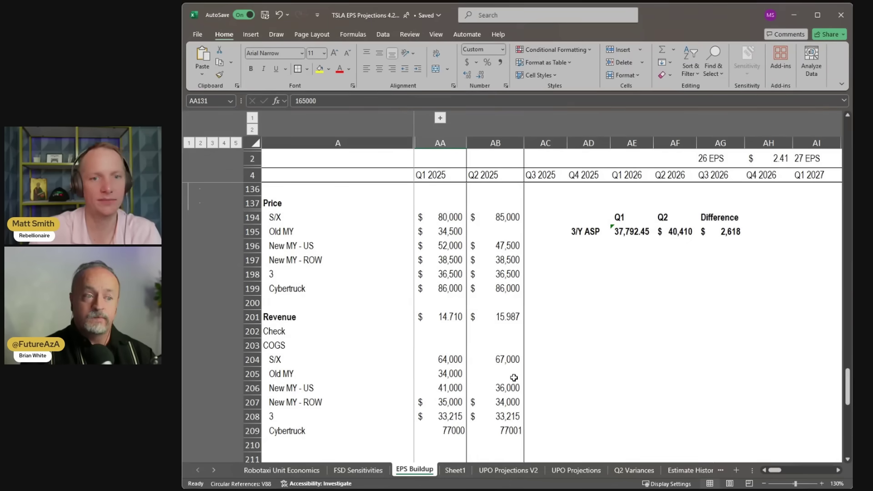
- In AC206, divide the Q2 New MY - US cost by its price
{"action": "left_click", "coordinate": [505, 387]}
{"action": "left_click_drag", "start_coordinate": [505, 387], "coordinate": [506, 400]}
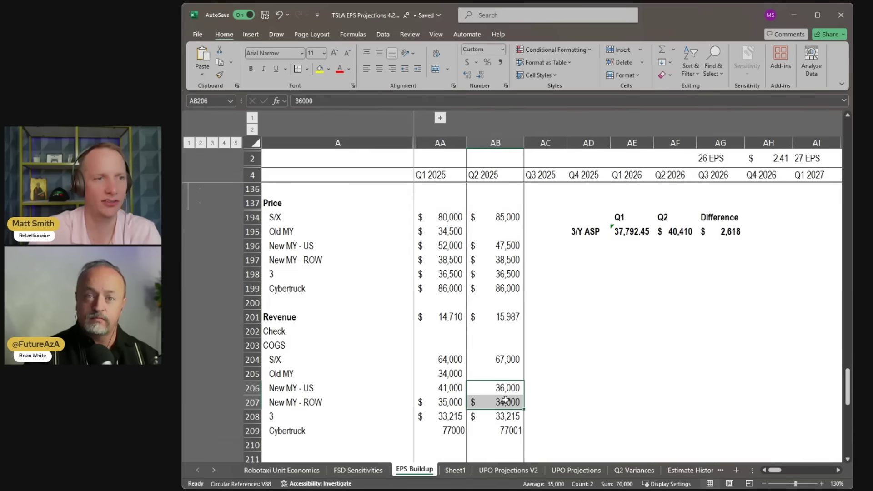
{"action": "key", "text": "Right"}
{"action": "type", "text": "="}
{"action": "left_click", "coordinate": [505, 387]}
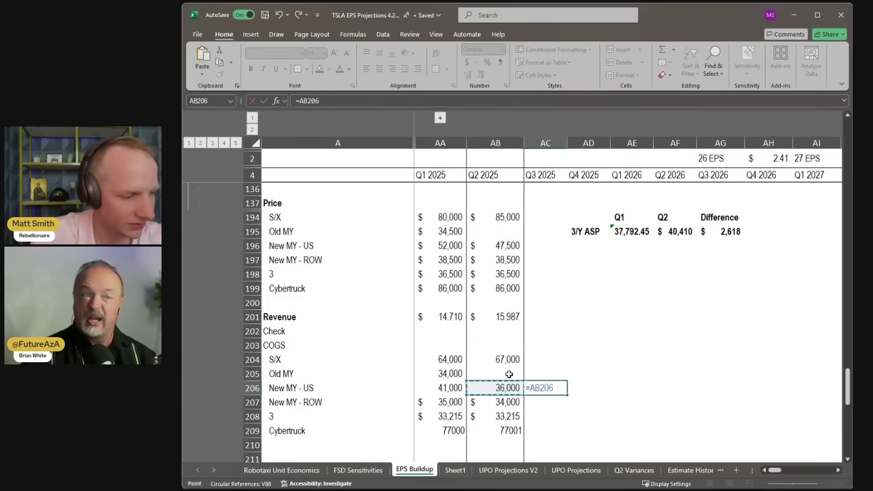
{"action": "type", "text": "/"}
{"action": "left_click", "coordinate": [509, 246]}
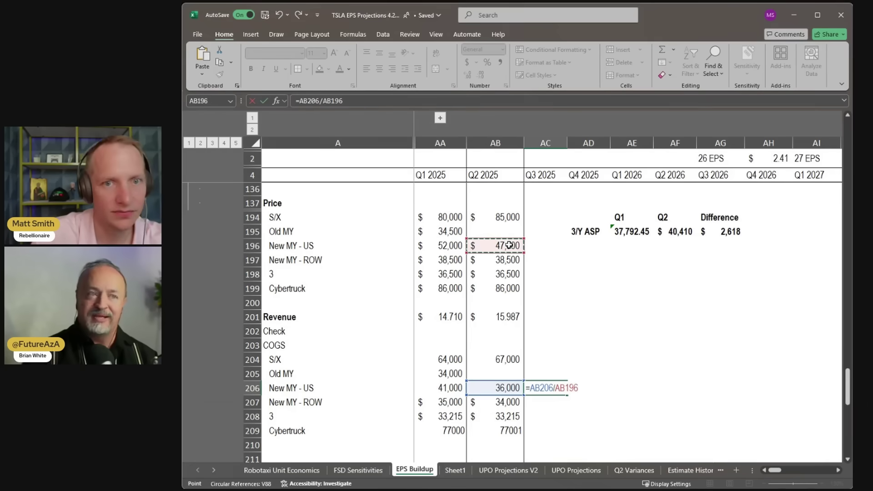
{"action": "key", "text": "Return"}
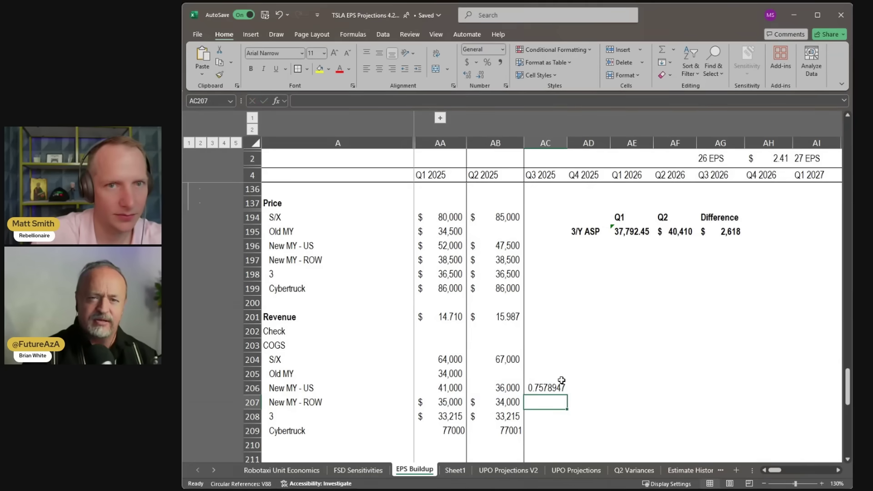
- Make it a 1-minus margin in percent style, filled down to ROW: 24% and 12%
{"action": "key", "text": "Up"}
{"action": "key", "text": "Up"}
{"action": "left_click", "coordinate": [546, 387]}
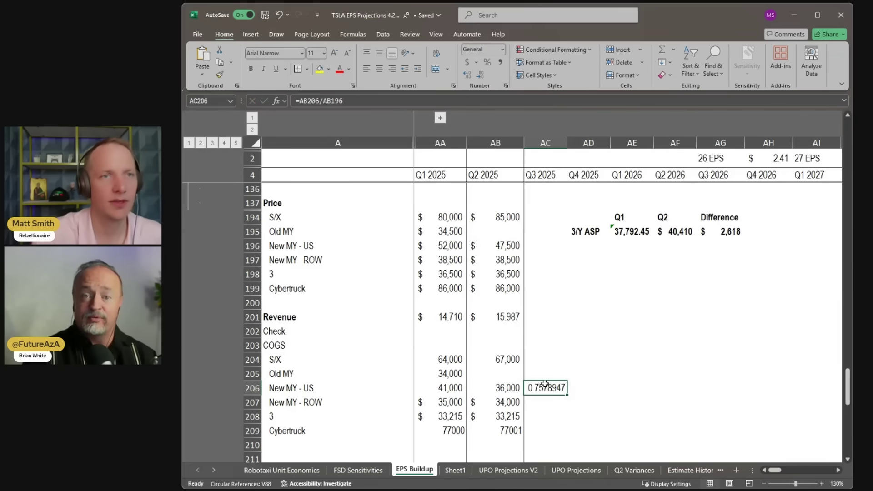
{"action": "left_click", "coordinate": [298, 100]}
{"action": "type", "text": "1-"}
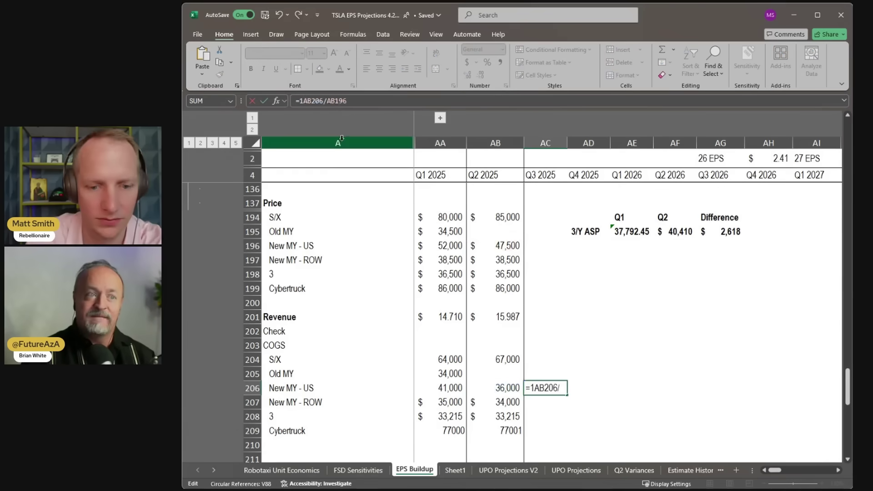
{"action": "key", "text": "Return"}
{"action": "left_click", "coordinate": [563, 394]}
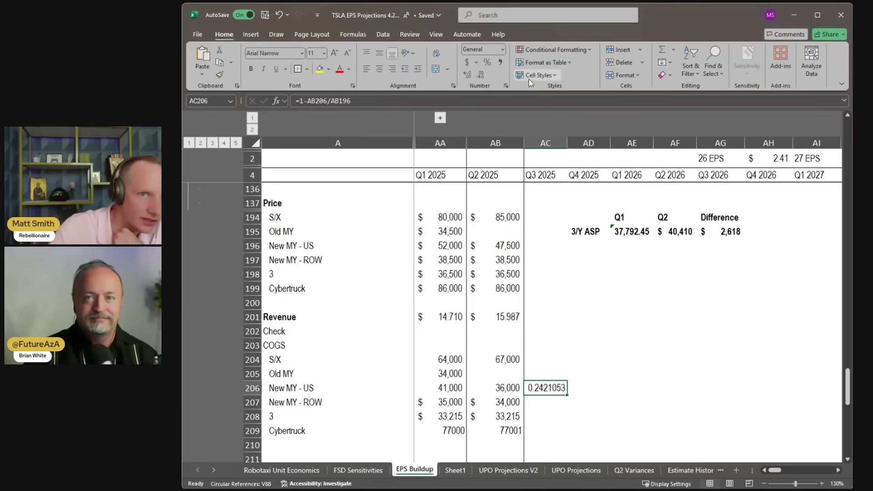
{"action": "left_click", "coordinate": [486, 62]}
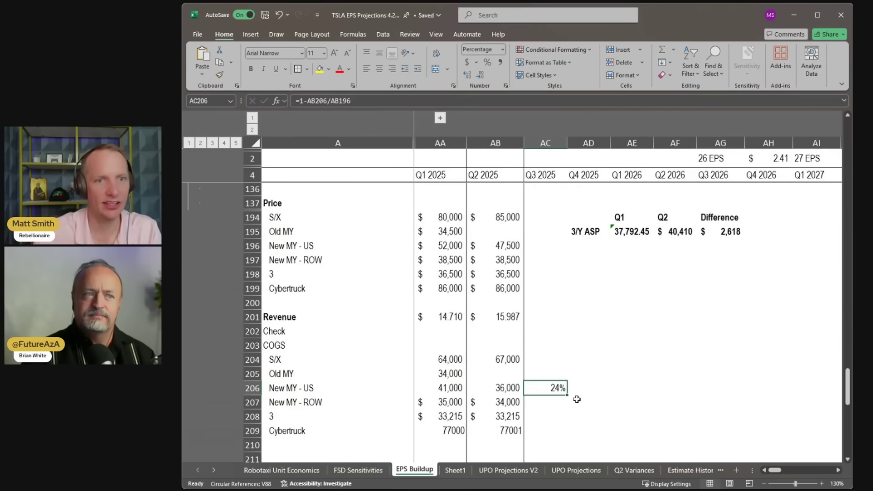
{"action": "left_click_drag", "start_coordinate": [567, 395], "coordinate": [561, 406]}
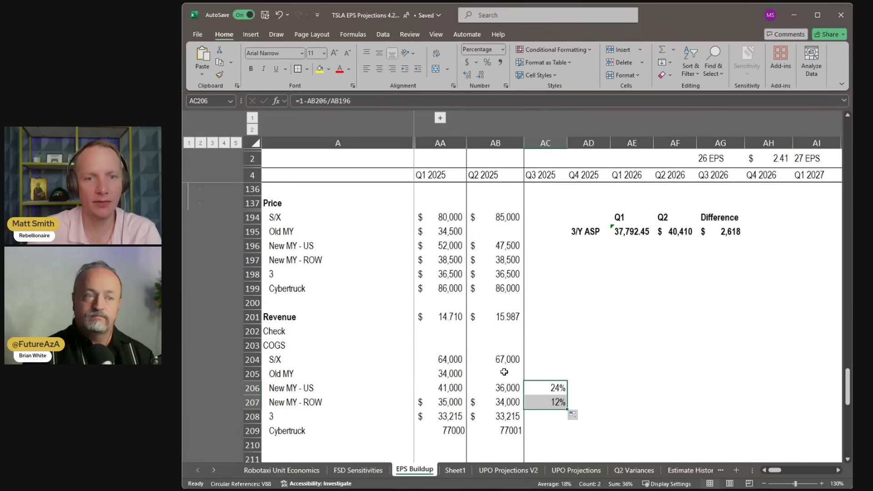
{"action": "left_click", "coordinate": [499, 390]}
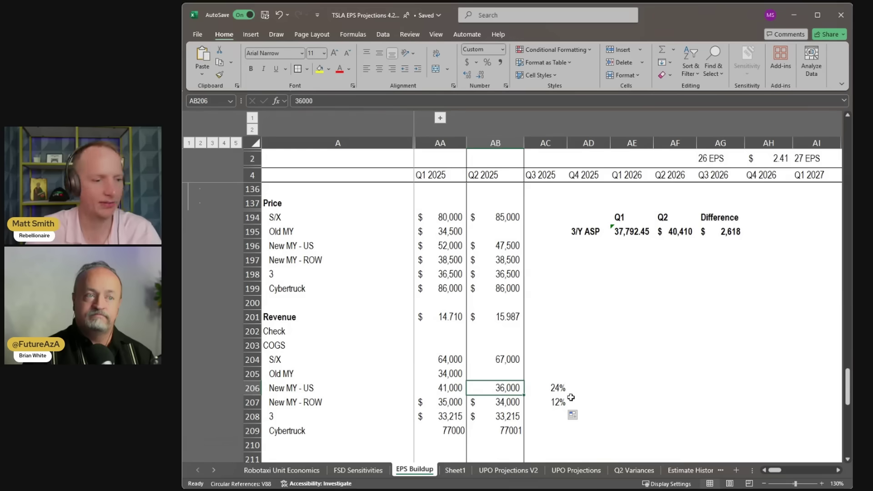
{"action": "type", "text": "38,000"}
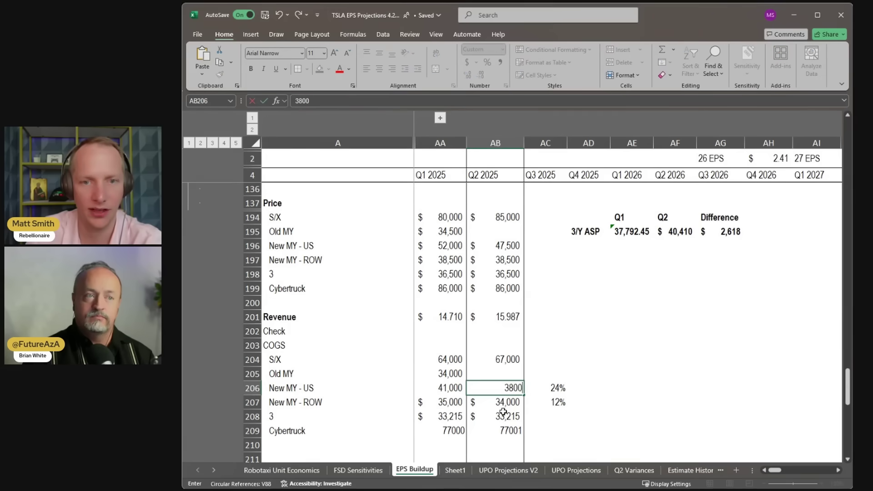
{"action": "key", "text": "Return"}
{"action": "scroll", "coordinate": [516, 334], "scroll_direction": "down", "scroll_amount": 4}
{"action": "scroll", "coordinate": [516, 334], "scroll_direction": "down", "scroll_amount": 4}
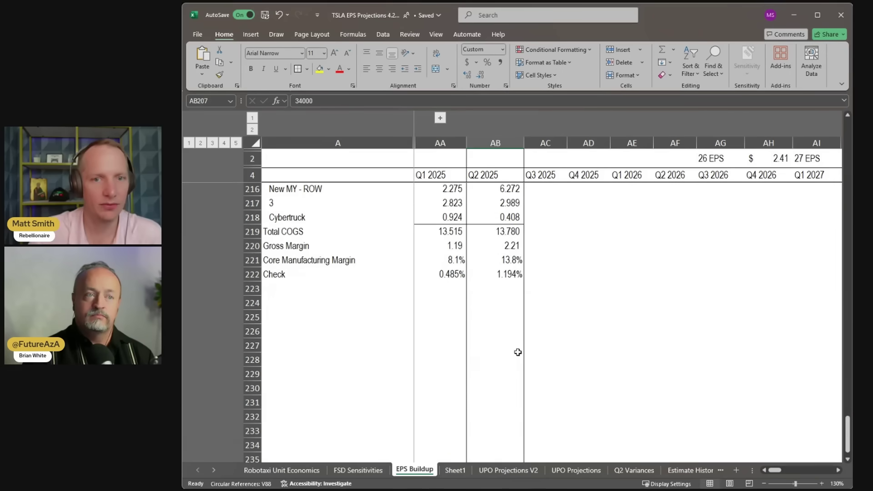
{"action": "left_click", "coordinate": [511, 259]}
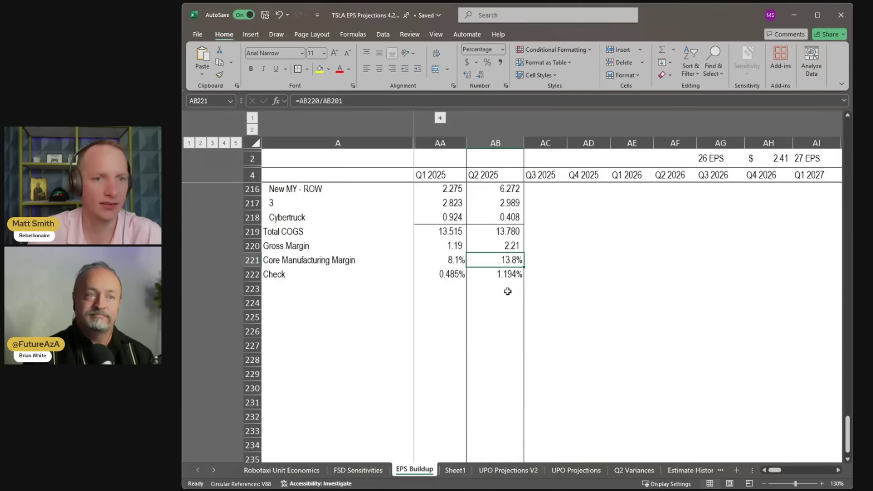
{"action": "key", "text": "ctrl+z"}
{"action": "scroll", "coordinate": [480, 349], "scroll_direction": "up", "scroll_amount": 3}
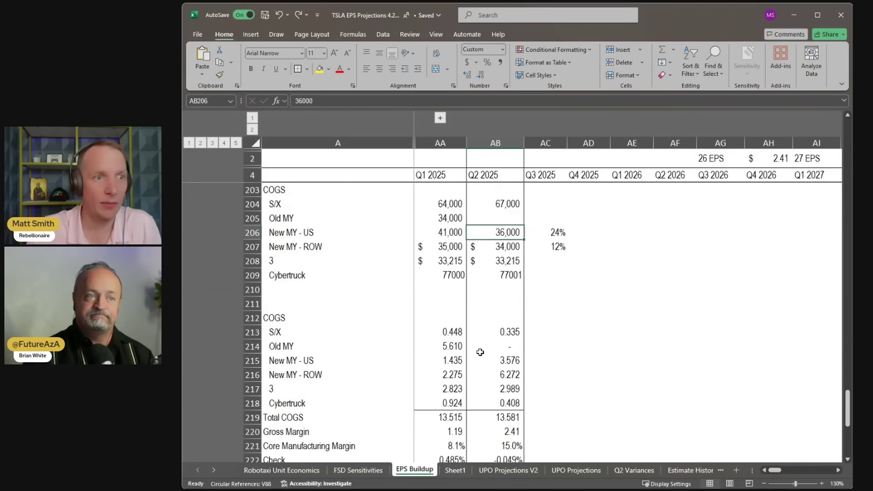
{"action": "scroll", "coordinate": [480, 352], "scroll_direction": "up", "scroll_amount": 1}
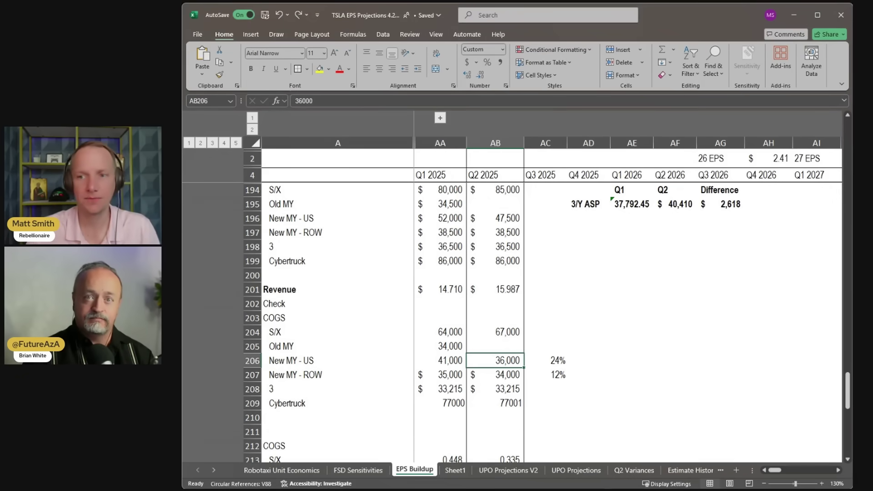
- Check the Q2 2025 Total Deliveries formula and the 7% FSD take-rate
{"action": "scroll", "coordinate": [514, 318], "scroll_direction": "up", "scroll_amount": 20}
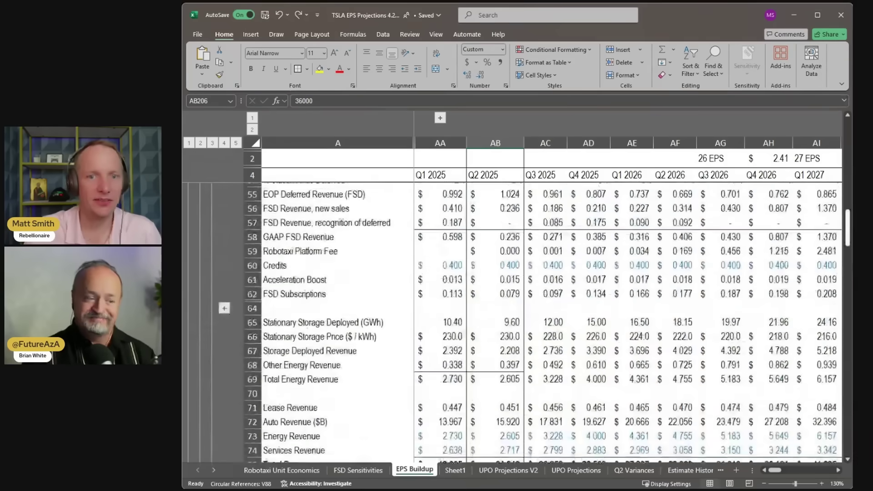
{"action": "scroll", "coordinate": [512, 328], "scroll_direction": "up", "scroll_amount": 5}
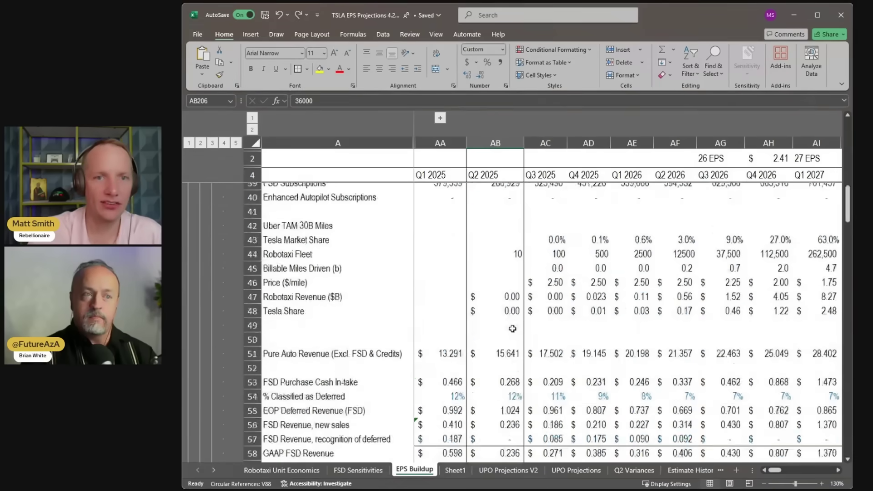
{"action": "scroll", "coordinate": [512, 328], "scroll_direction": "up", "scroll_amount": 11}
{"action": "scroll", "coordinate": [518, 311], "scroll_direction": "down", "scroll_amount": 8}
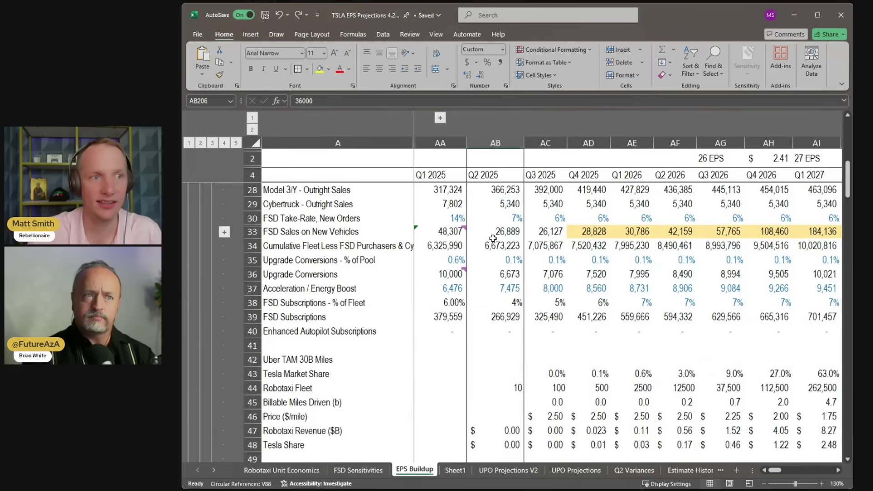
{"action": "scroll", "coordinate": [493, 238], "scroll_direction": "up", "scroll_amount": 1}
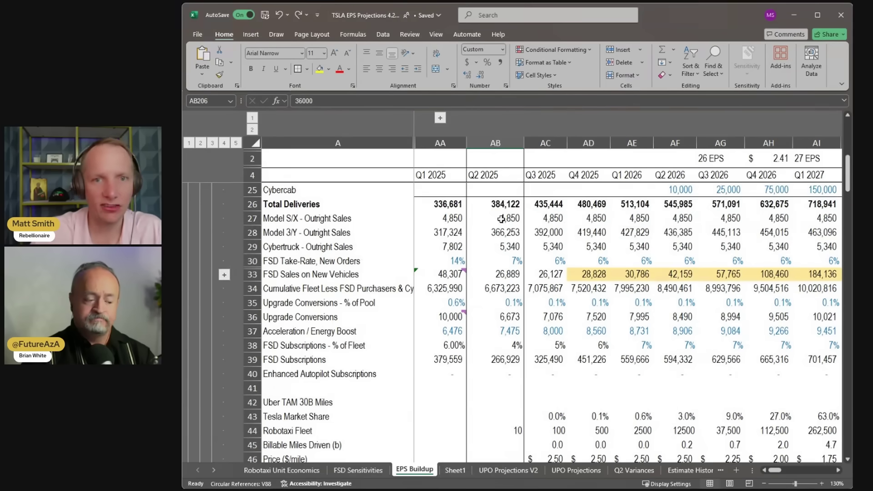
{"action": "left_click", "coordinate": [507, 206]}
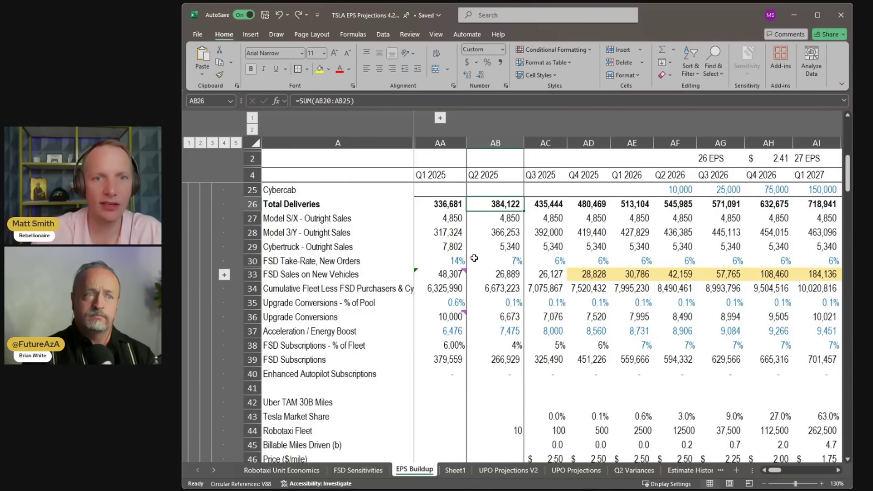
{"action": "left_click", "coordinate": [507, 260]}
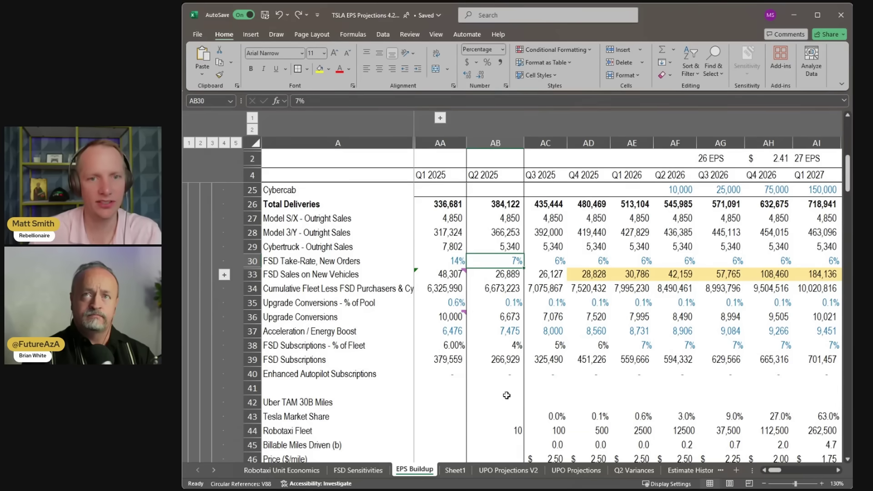
- Check Q2 2025 Core Manufacturing GM 15.0%, FSD & Other SAAS margin, and Automotive GM 19.3%
{"action": "scroll", "coordinate": [496, 399], "scroll_direction": "down", "scroll_amount": 2}
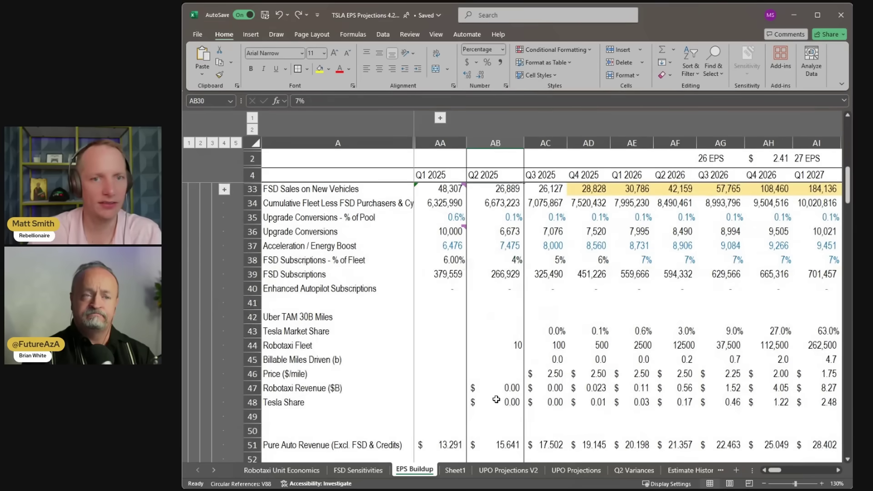
{"action": "scroll", "coordinate": [521, 324], "scroll_direction": "down", "scroll_amount": 10}
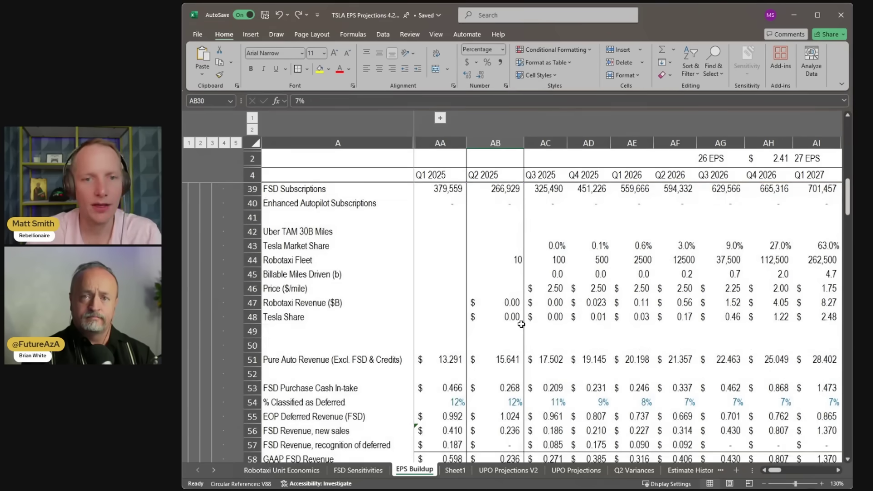
{"action": "scroll", "coordinate": [521, 324], "scroll_direction": "down", "scroll_amount": 1}
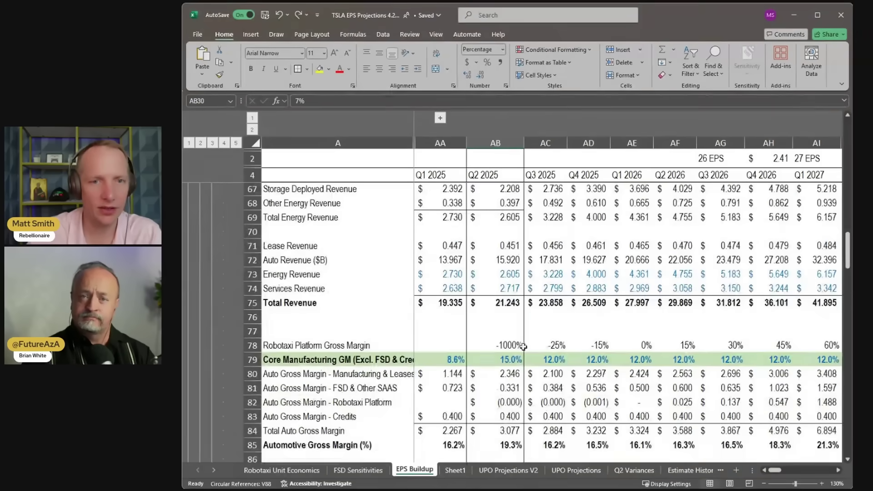
{"action": "left_click", "coordinate": [511, 362]}
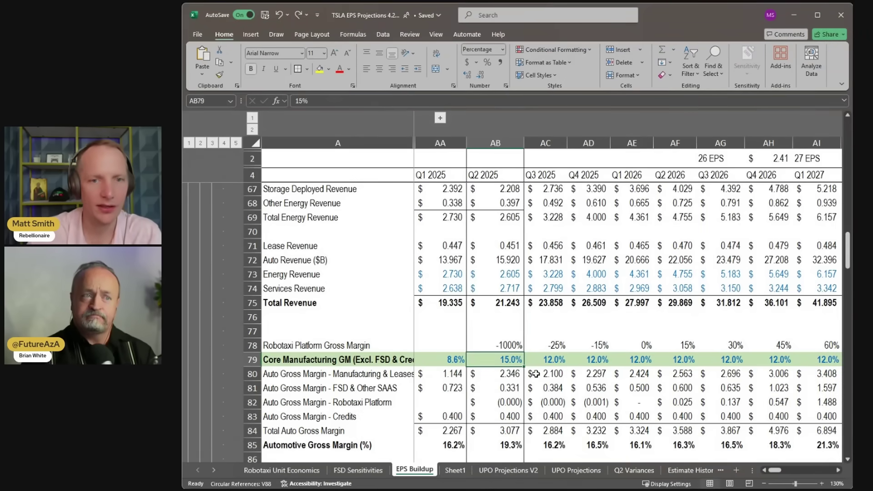
{"action": "scroll", "coordinate": [532, 359], "scroll_direction": "down", "scroll_amount": 2}
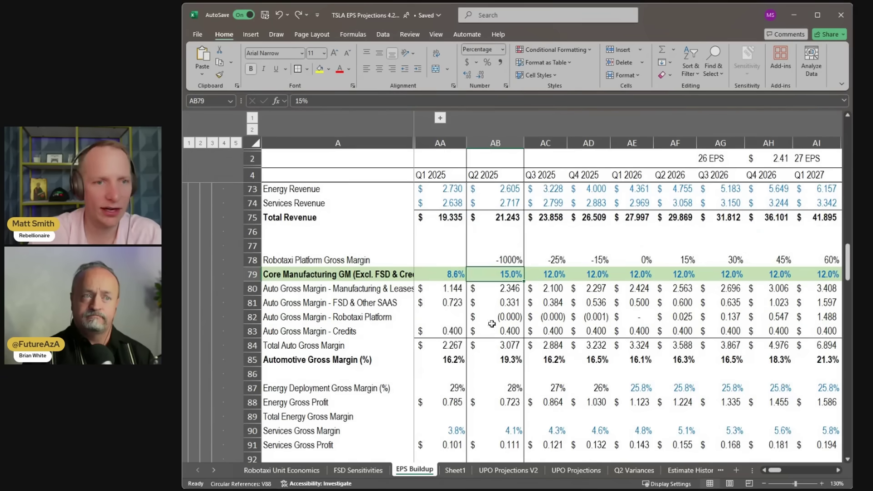
{"action": "key", "text": "Down"}
{"action": "key", "text": "Down"}
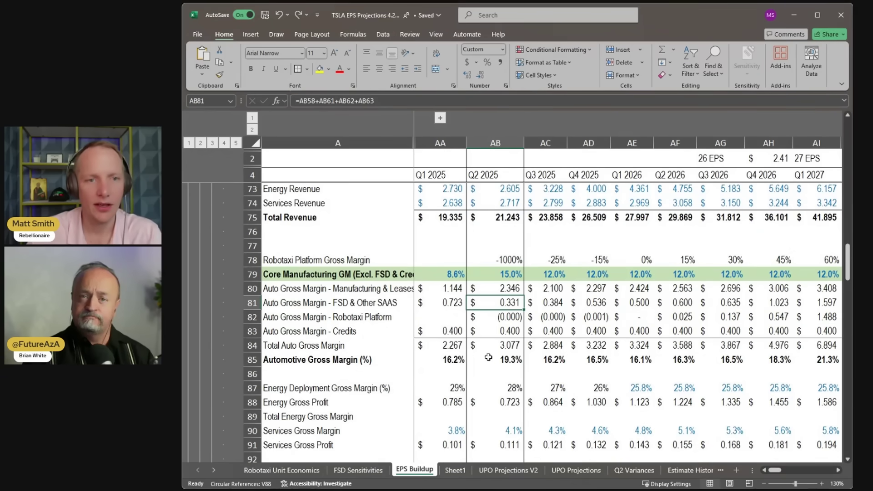
{"action": "left_click", "coordinate": [509, 360]}
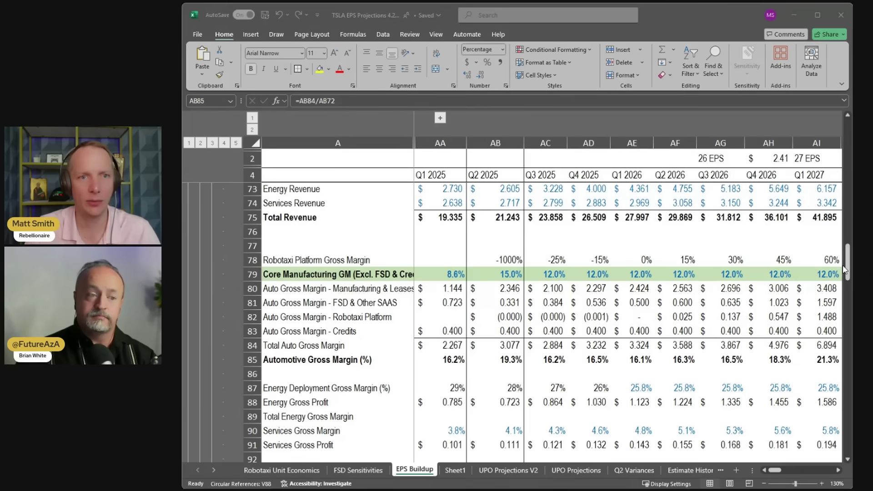
{"action": "left_click", "coordinate": [843, 269]}
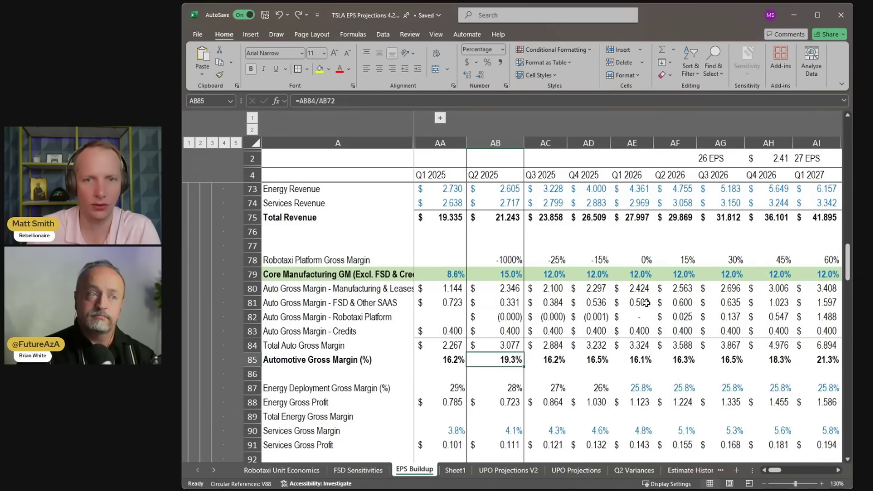
{"action": "scroll", "coordinate": [646, 303], "scroll_direction": "down", "scroll_amount": 1}
{"action": "scroll", "coordinate": [620, 305], "scroll_direction": "down", "scroll_amount": 2}
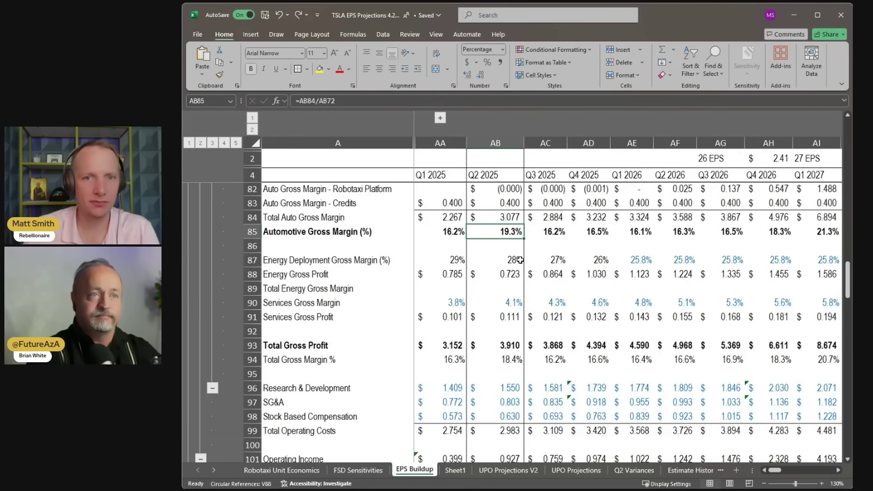
{"action": "left_click", "coordinate": [519, 260]}
{"action": "left_click", "coordinate": [450, 266]}
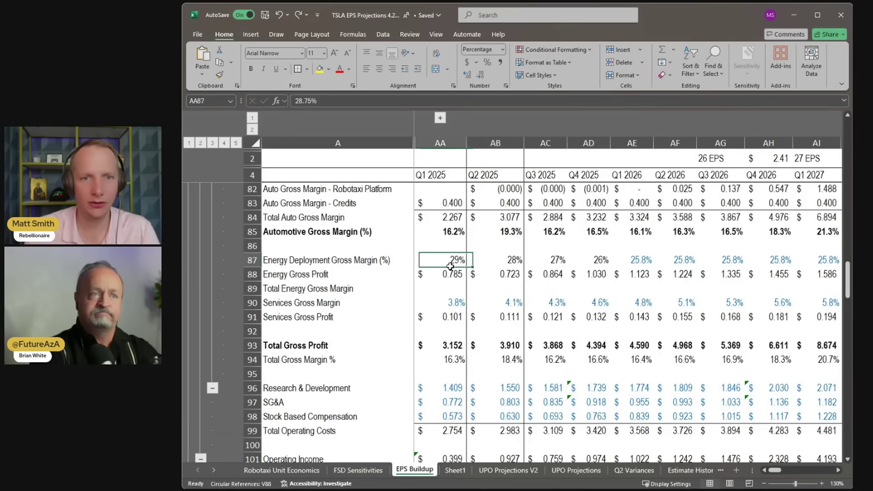
{"action": "left_click_drag", "start_coordinate": [450, 265], "coordinate": [648, 264]}
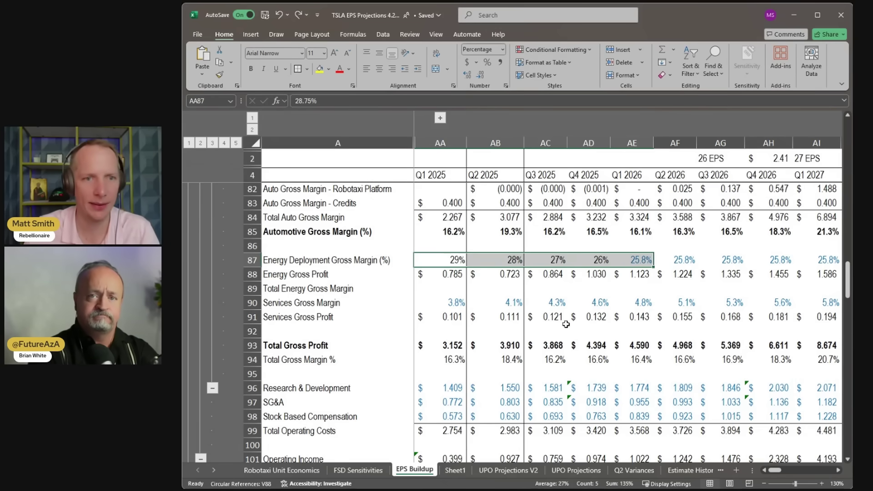
{"action": "left_click", "coordinate": [502, 306]}
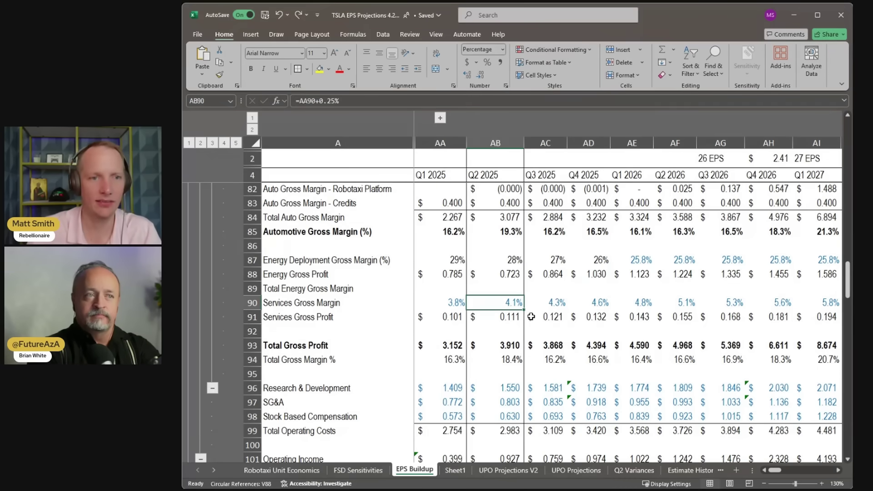
{"action": "left_click", "coordinate": [504, 387]}
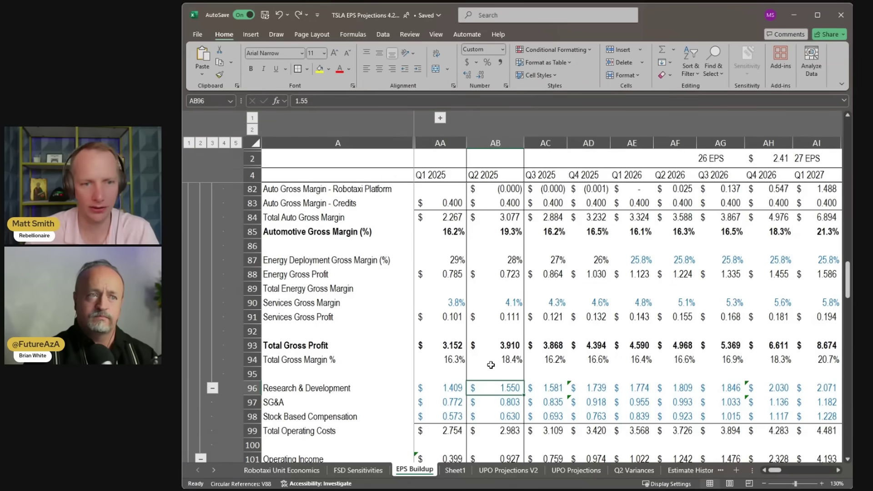
- Check Q2 2025 Operating Income, Other Income of 0.28, GAAP EPS, and Adjusted EPS of $0.46
{"action": "scroll", "coordinate": [491, 365], "scroll_direction": "down", "scroll_amount": 3}
{"action": "left_click", "coordinate": [496, 329]}
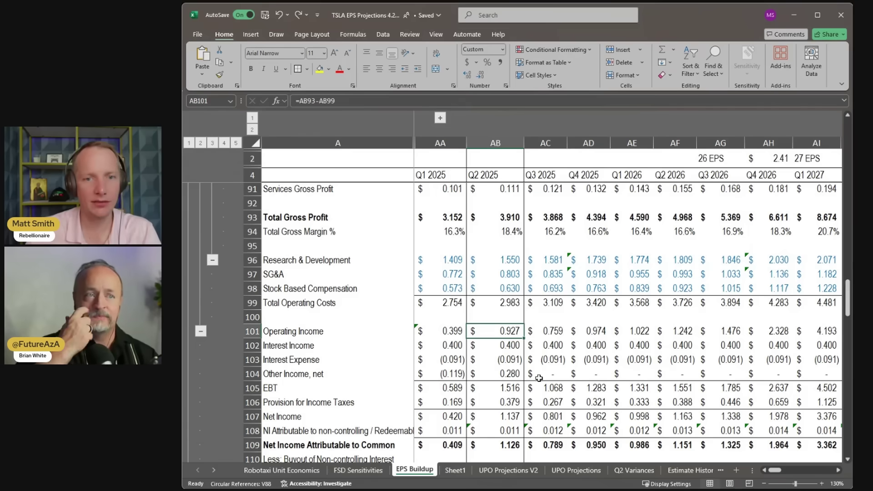
{"action": "left_click", "coordinate": [498, 372]}
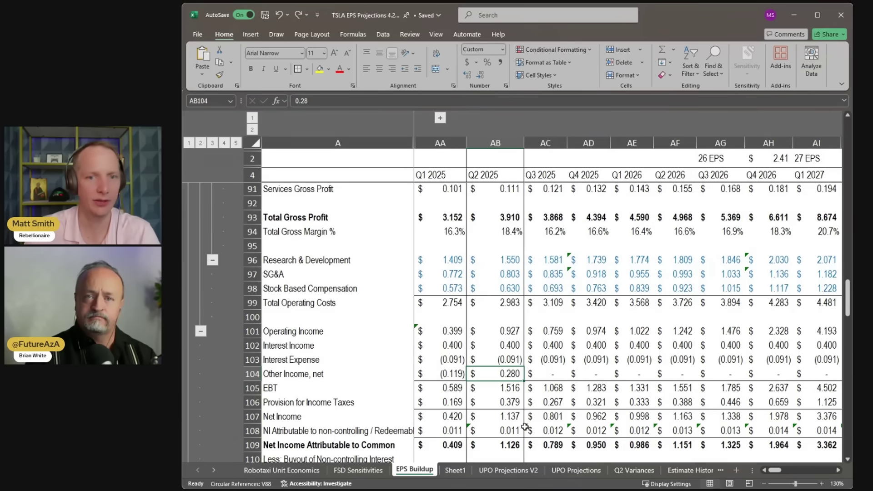
{"action": "scroll", "coordinate": [550, 371], "scroll_direction": "down", "scroll_amount": 2}
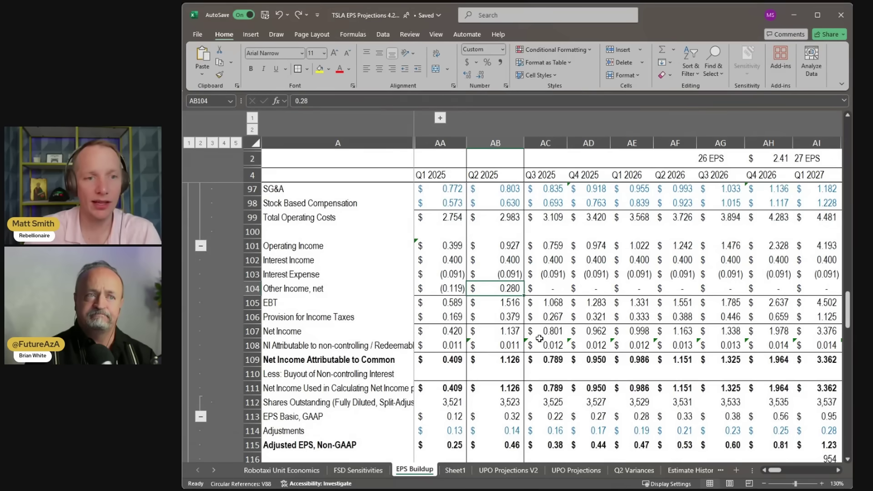
{"action": "scroll", "coordinate": [535, 323], "scroll_direction": "down", "scroll_amount": 1}
{"action": "left_click", "coordinate": [512, 374]}
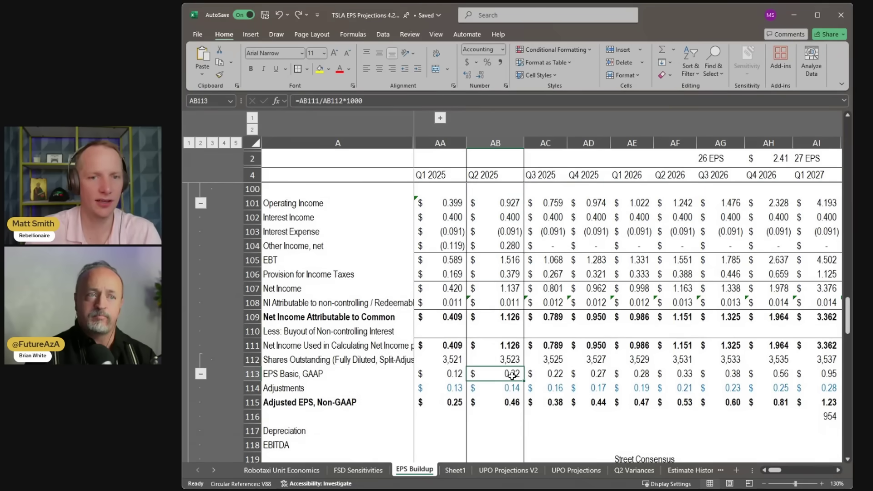
{"action": "left_click", "coordinate": [510, 405]}
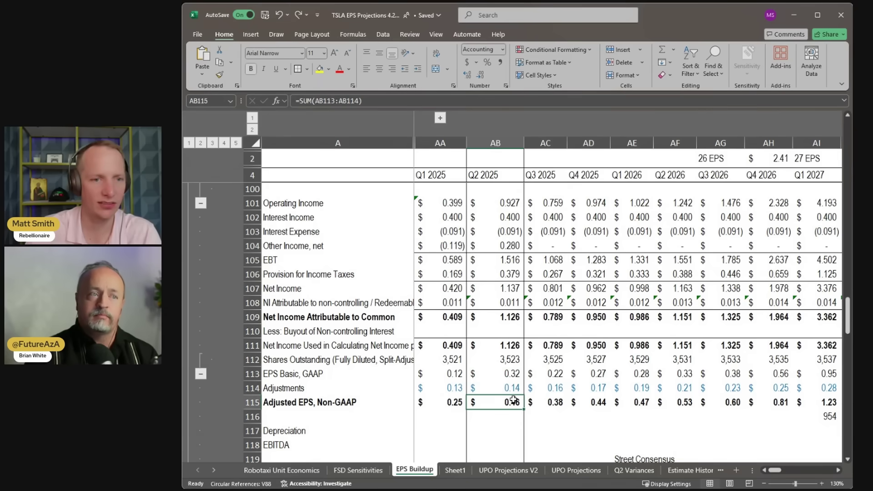